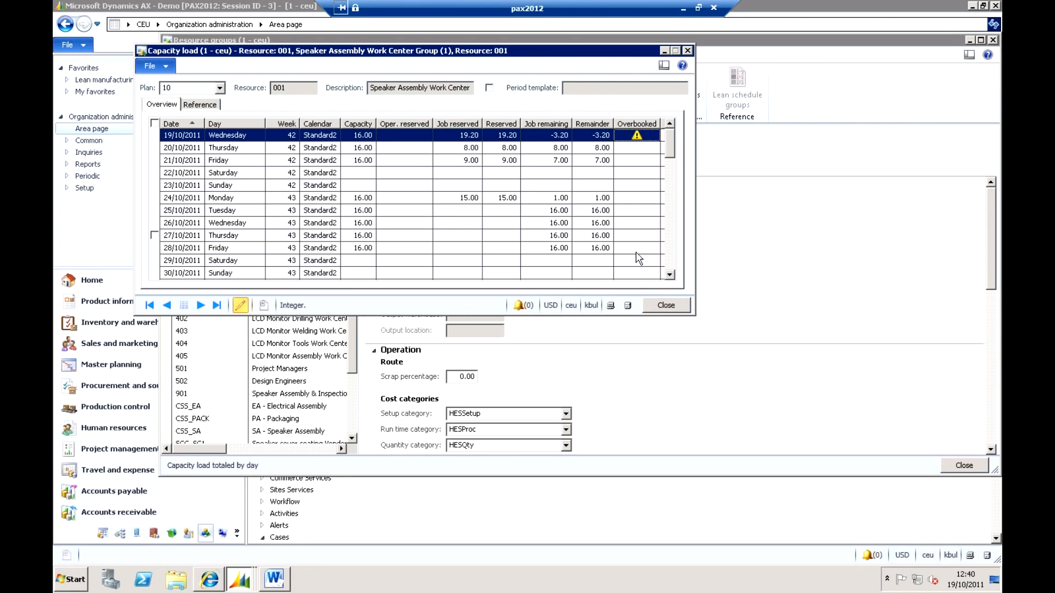
Examine the daily capacity load of resource group 001, including the overbooked day, and close the overview
left_click_drag(597, 54, 662, 91)
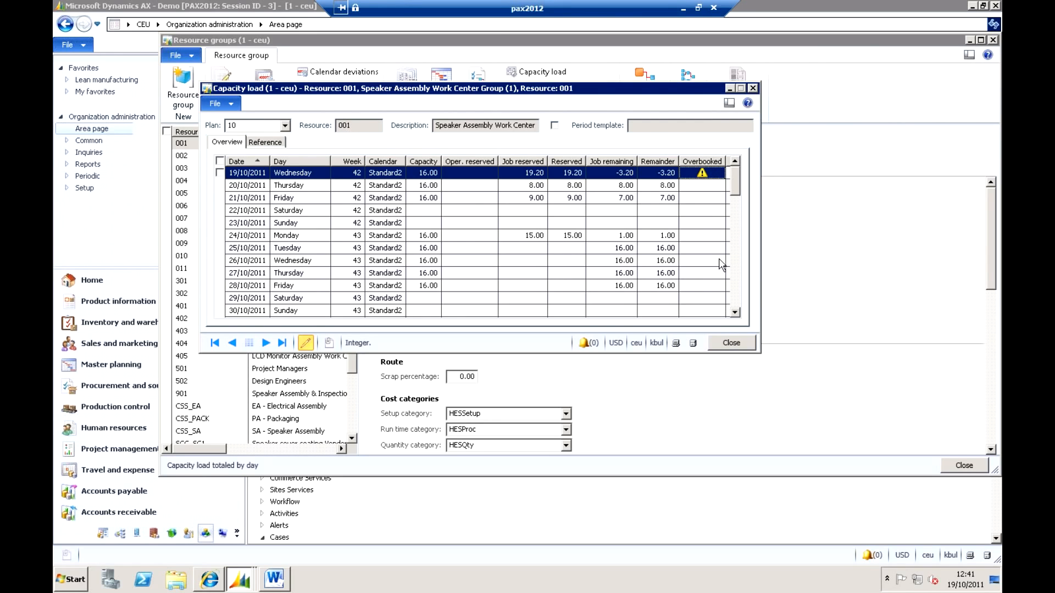
mouse_move(738, 208)
left_mouse_down()
mouse_move(736, 289)
mouse_move(736, 189)
left_mouse_up()
left_click(731, 343)
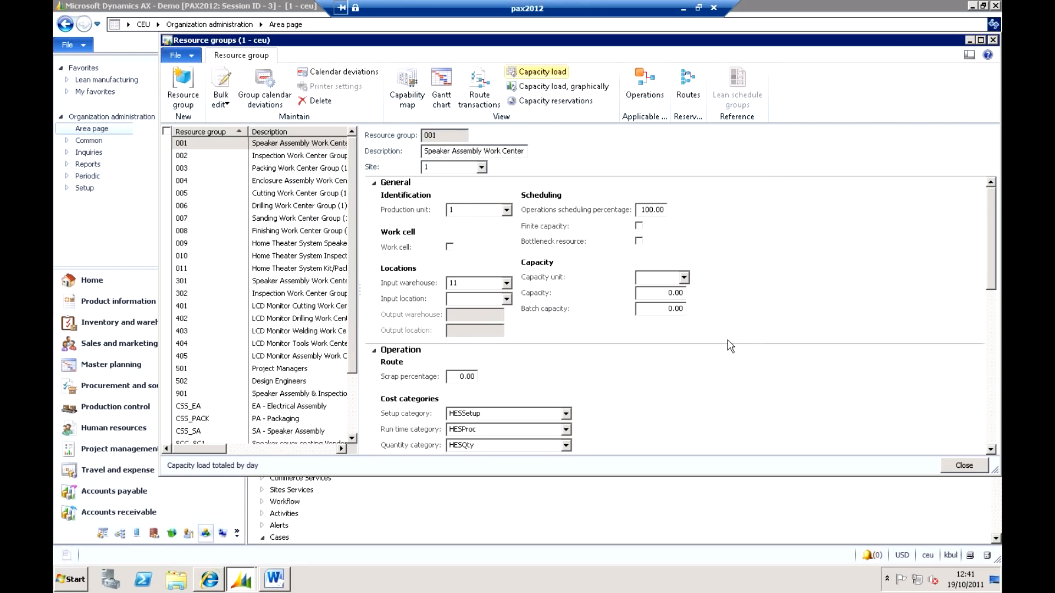
View the capacity load of resource group 001 graphically in a widened chart, and close the chart and the resource groups form
left_click(566, 86)
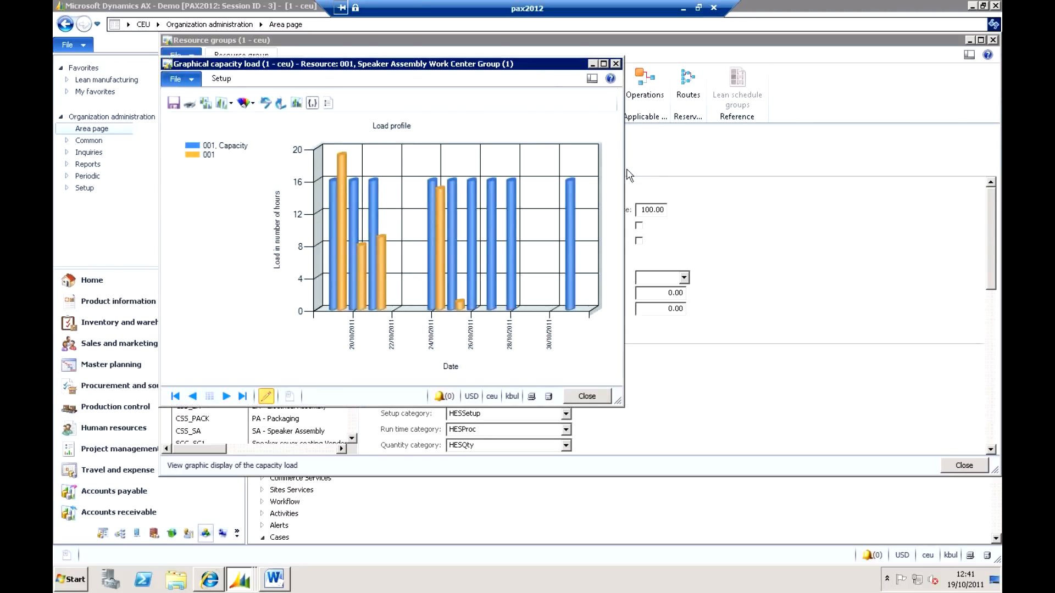
left_click_drag(623, 168, 899, 168)
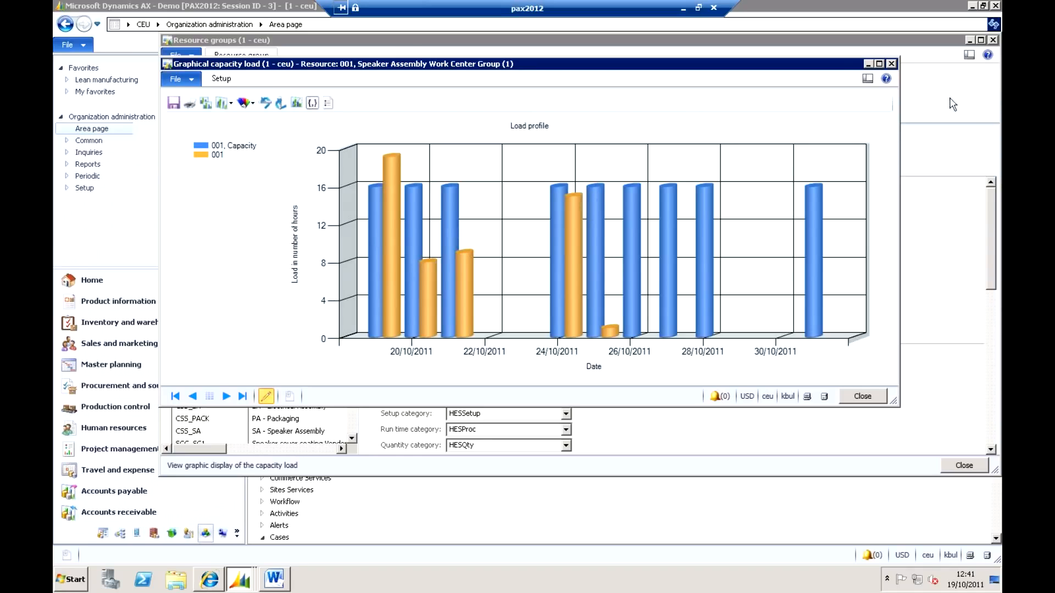
left_click(876, 401)
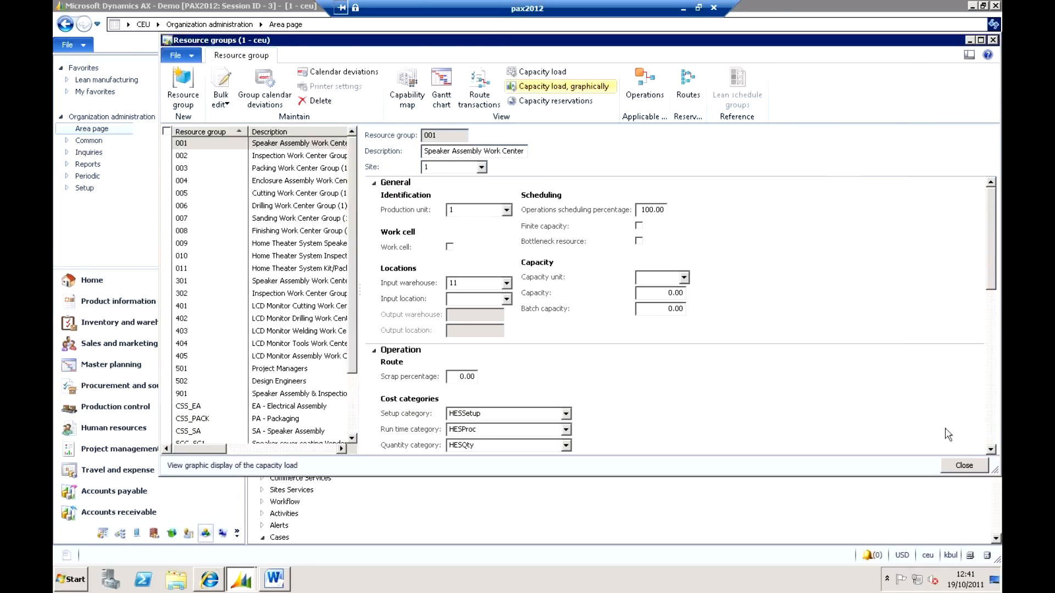
left_click(965, 466)
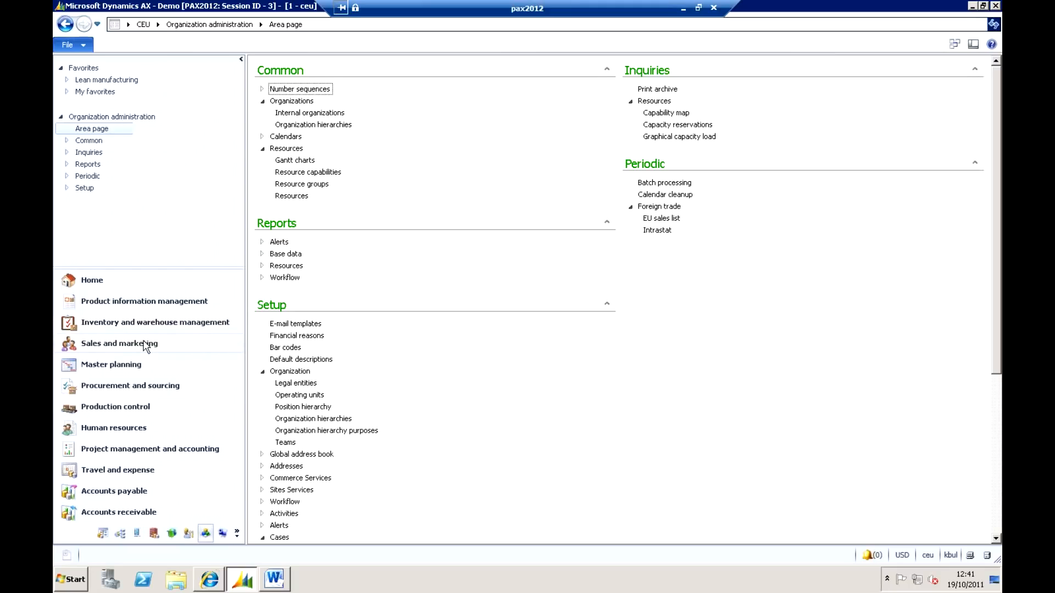
Open the manufacturing execution job list in Production control for editing, for production unit 1 and resource group 001
left_click(146, 407)
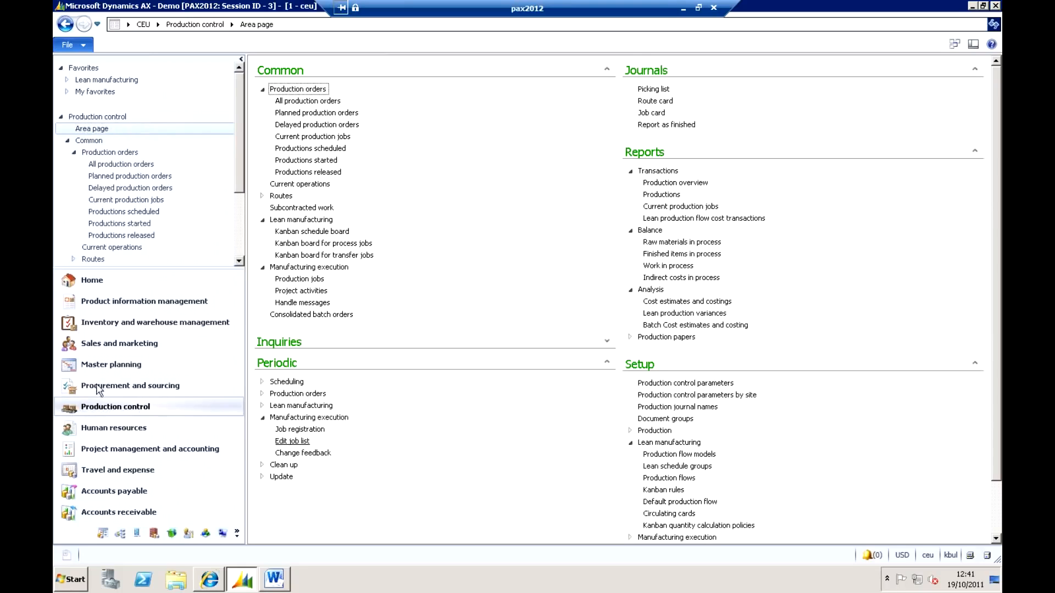
left_click(297, 443)
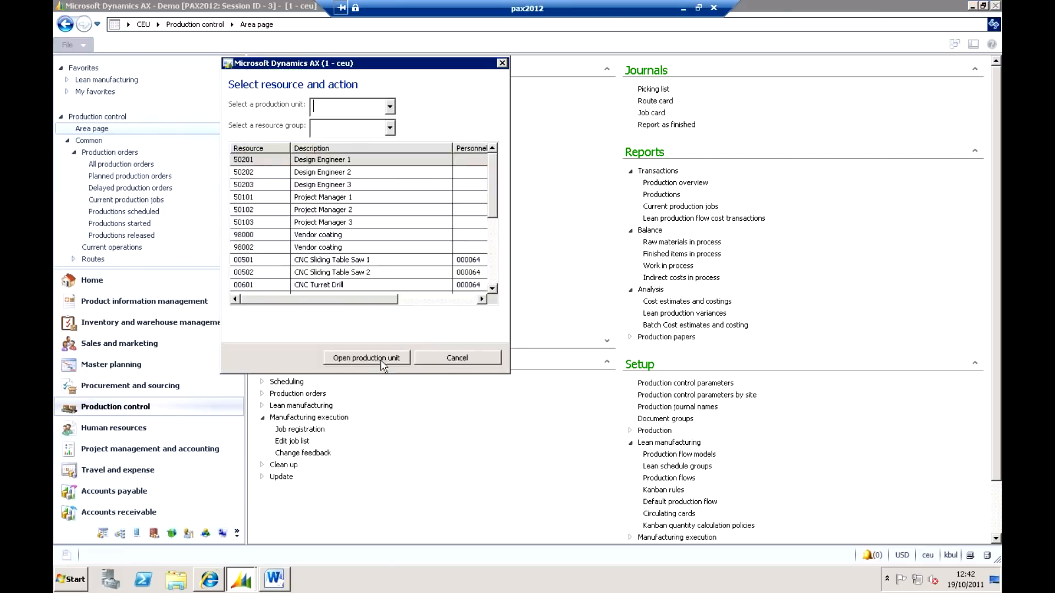
left_click(390, 107)
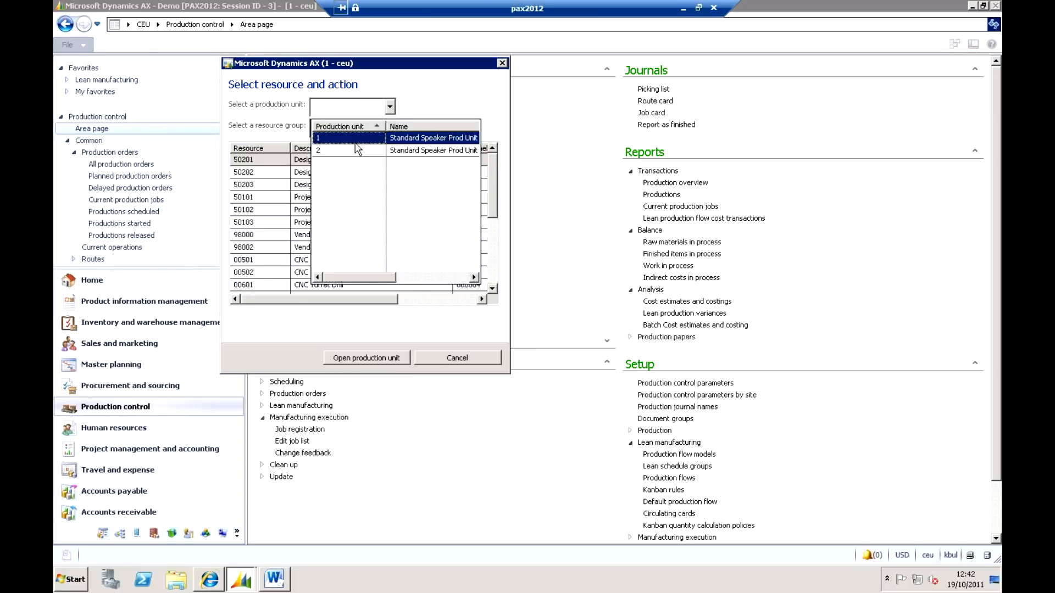
left_click(379, 134)
left_click(402, 358)
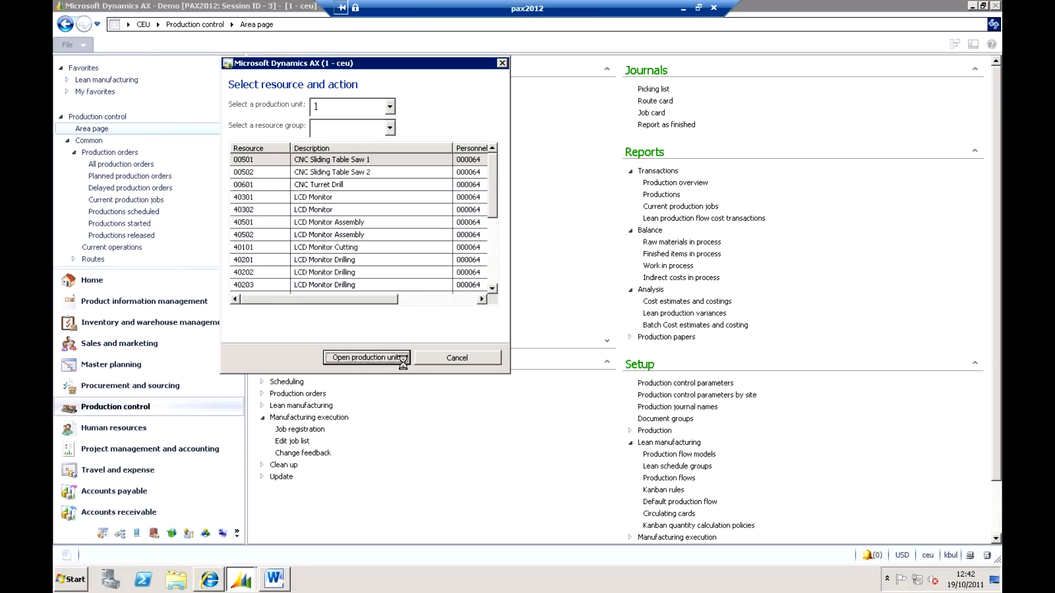
left_click(446, 312)
left_click(390, 128)
left_click(363, 164)
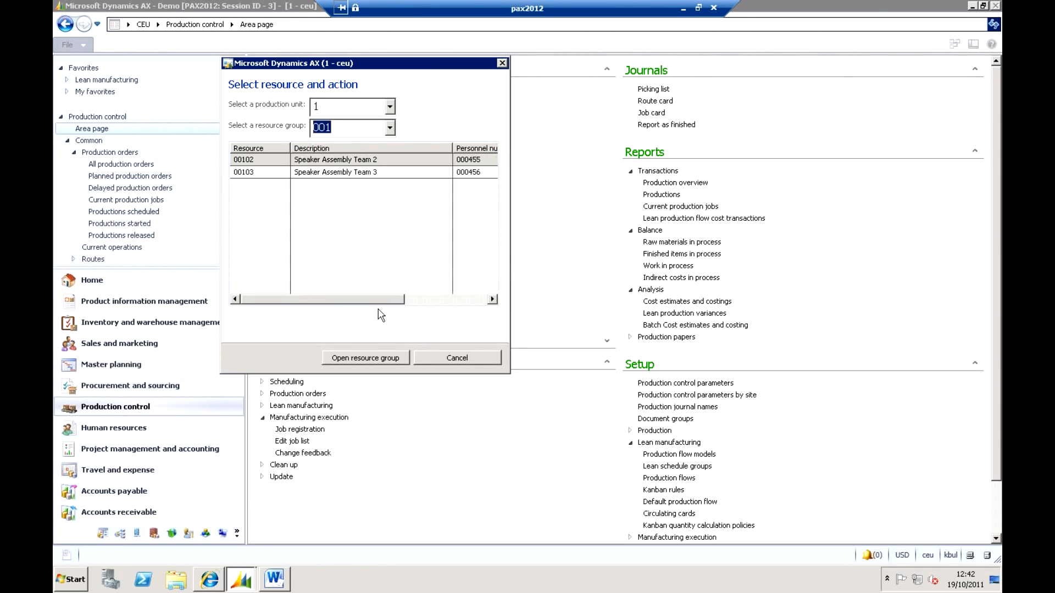
left_click(377, 365)
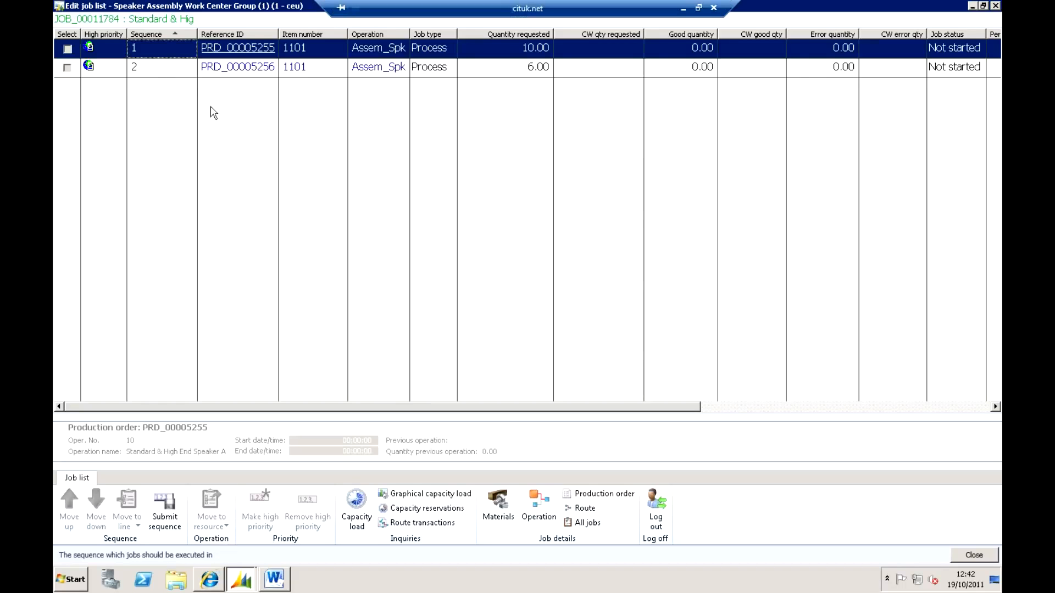
Mark both speaker assembly jobs, sequences 1 and 2, and check the options for moving jobs to a specific line without moving them
left_click(146, 73)
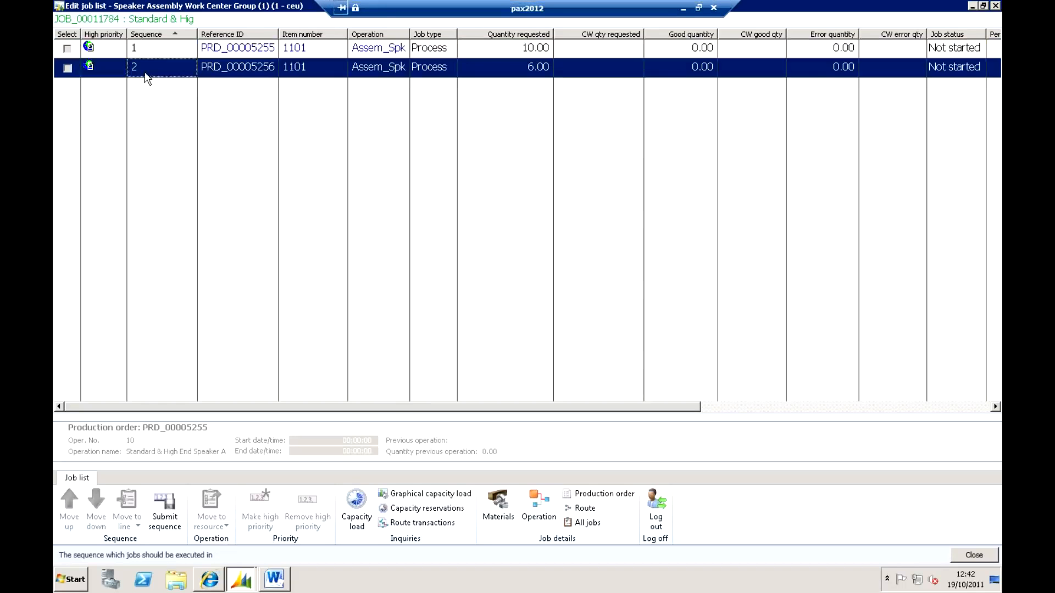
left_click(149, 52, "shift")
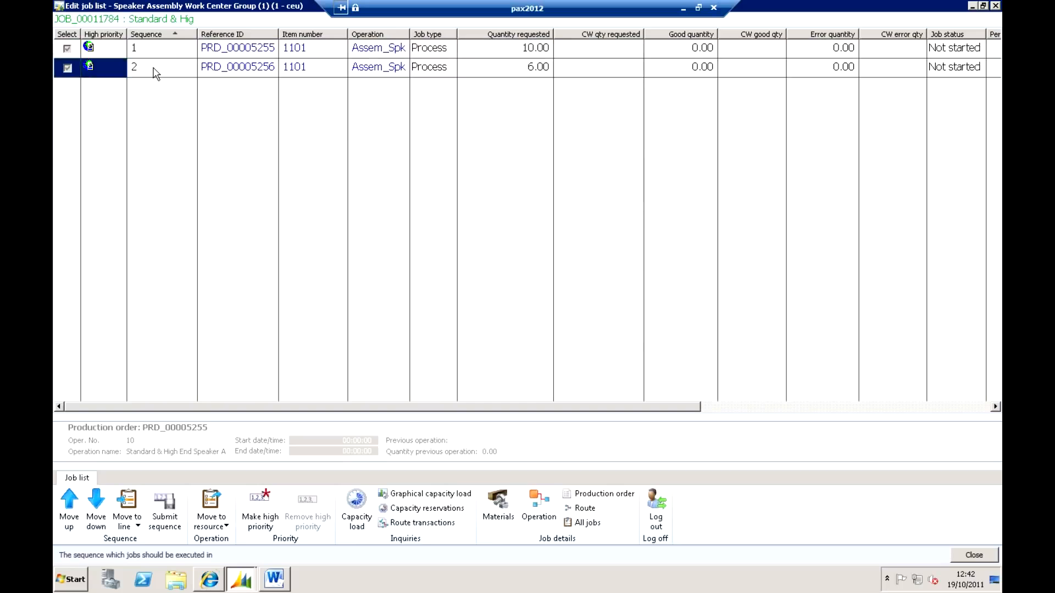
left_click(157, 74)
left_click(160, 74)
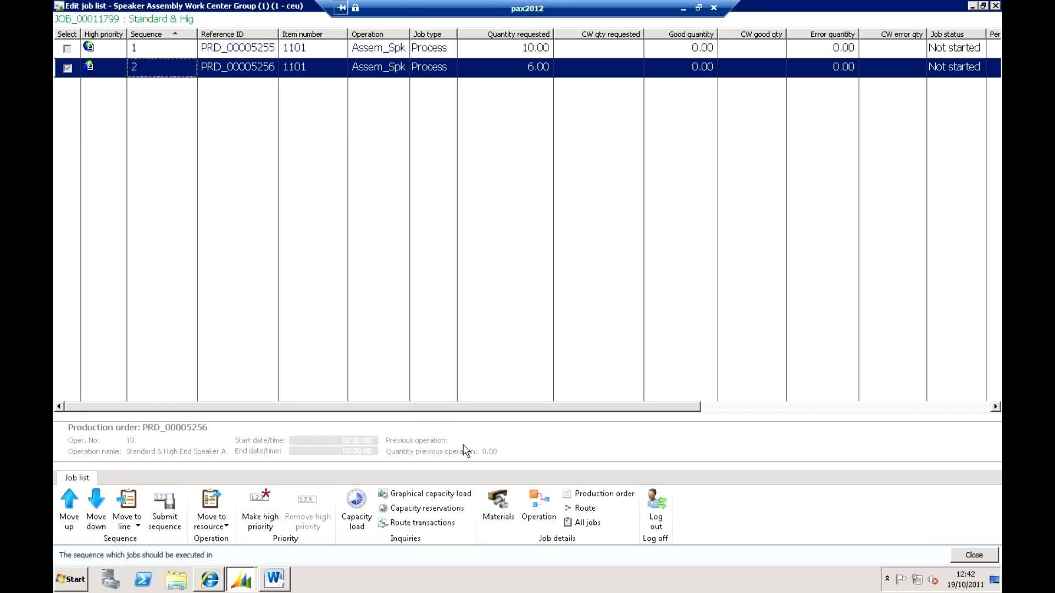
left_click(158, 51)
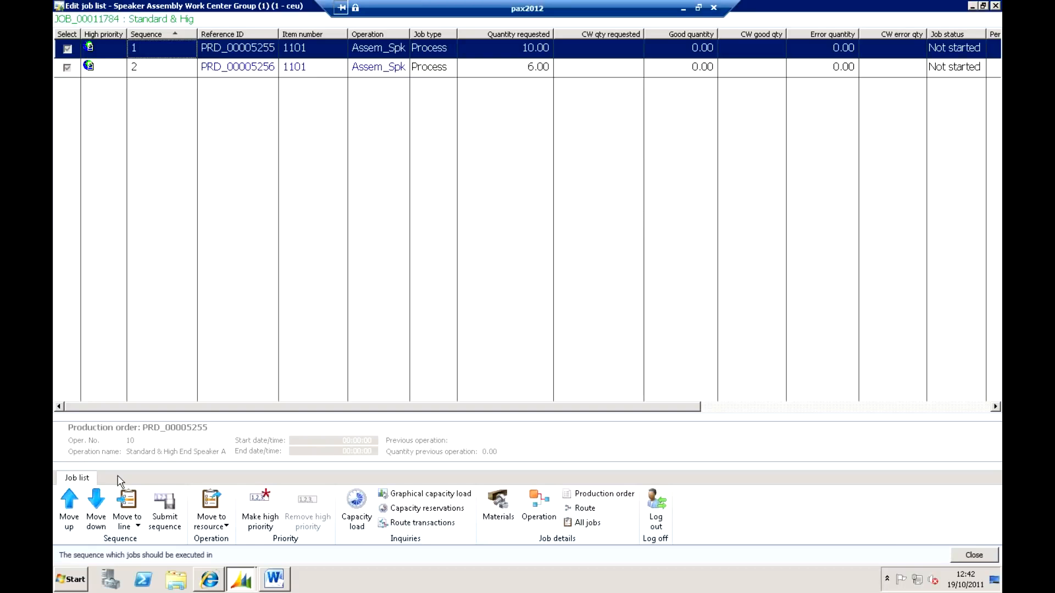
left_click(126, 506)
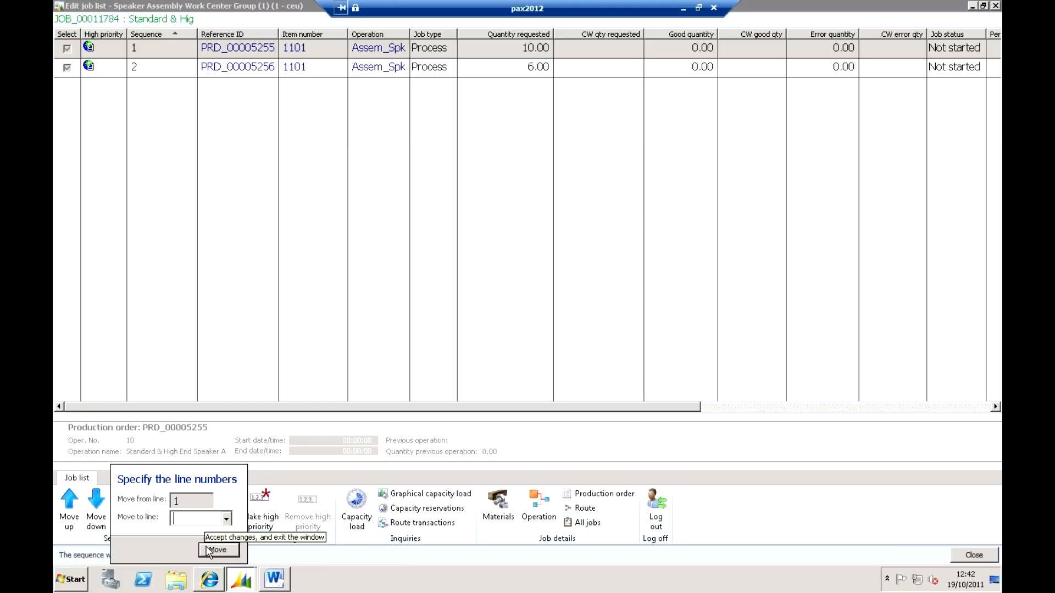
left_click(867, 520)
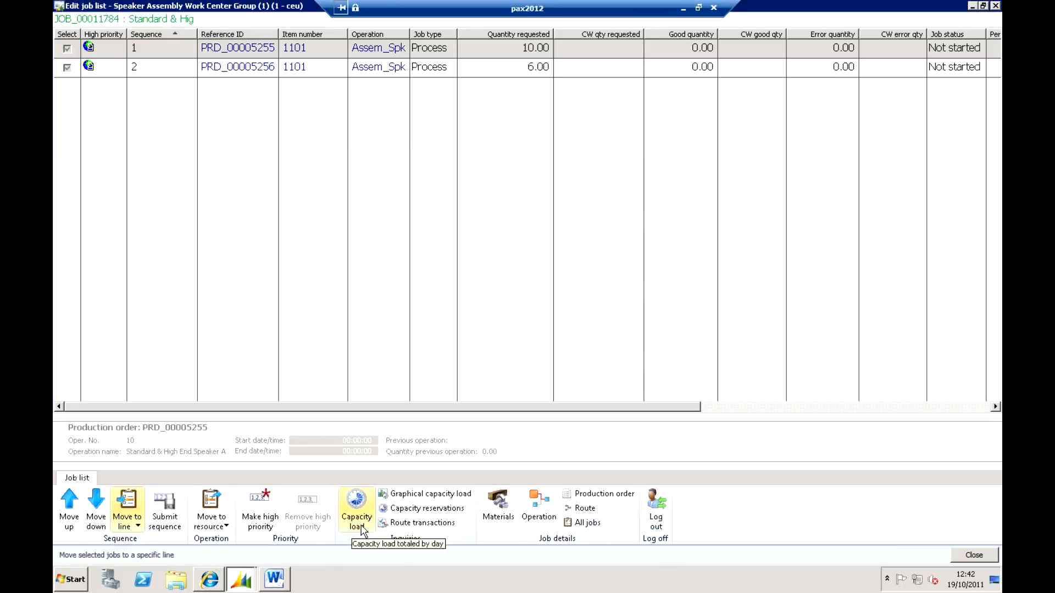
Review the materials and their available physical quantities for the sequence 1 job, and close the job list
left_click(491, 508)
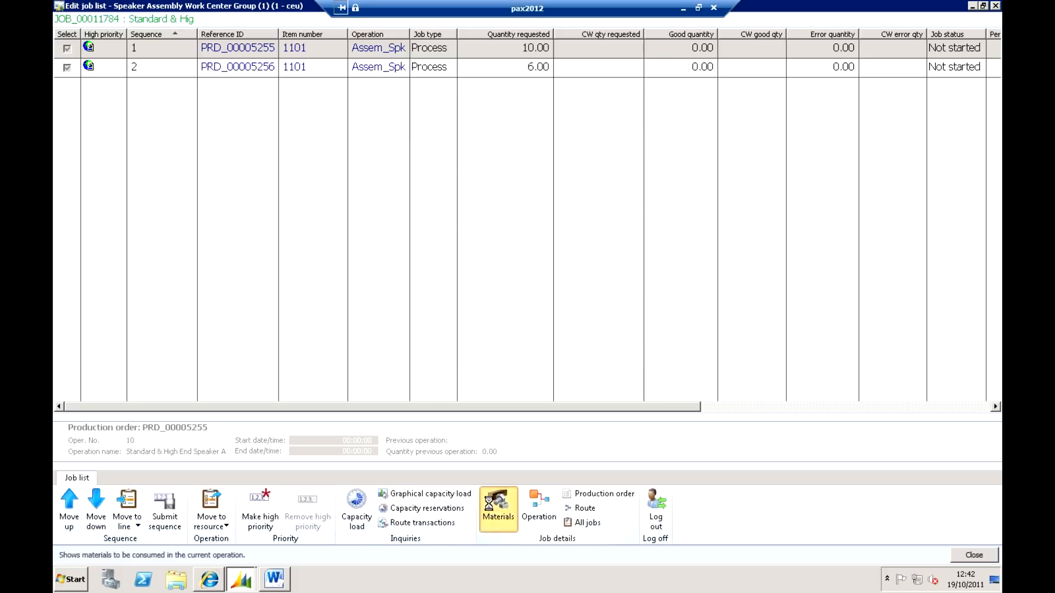
left_click(623, 274)
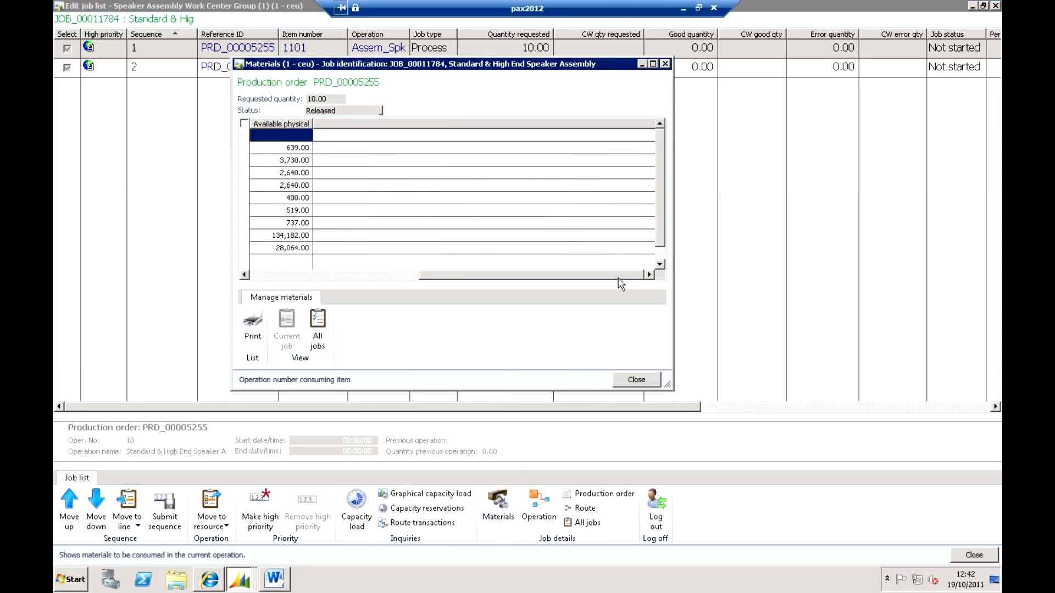
left_click(635, 379)
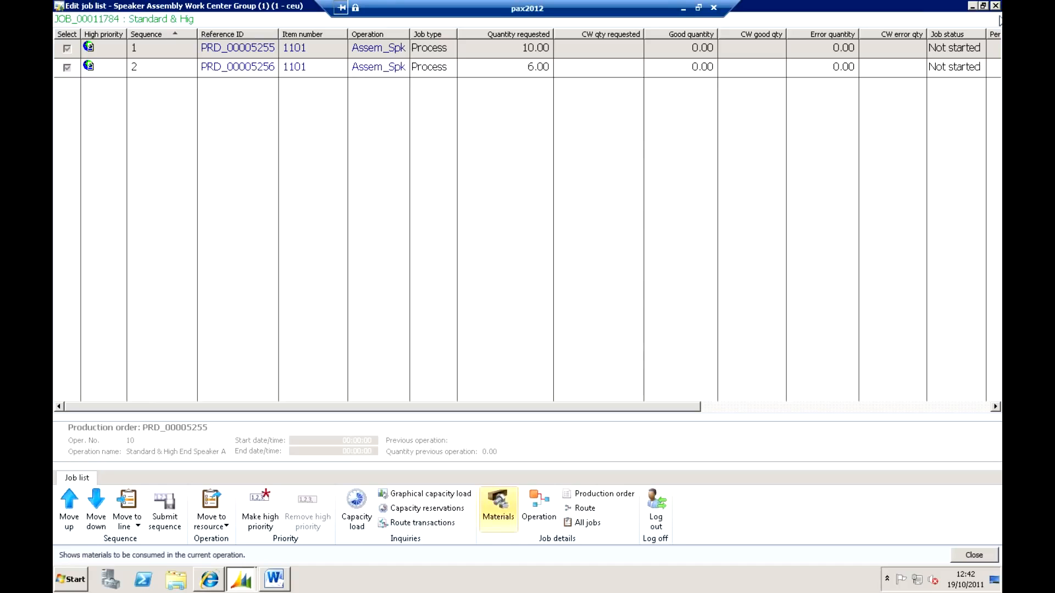
left_click(995, 5)
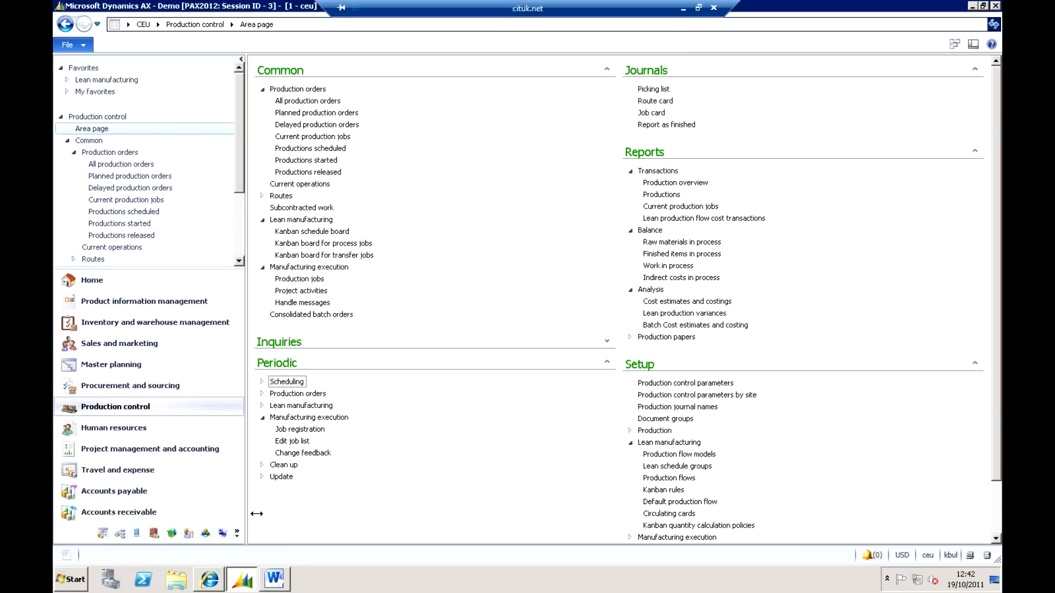
Open the manufacturing execution job registration for resource group 001, Speaker Assembly Work Center Group
left_click(300, 429)
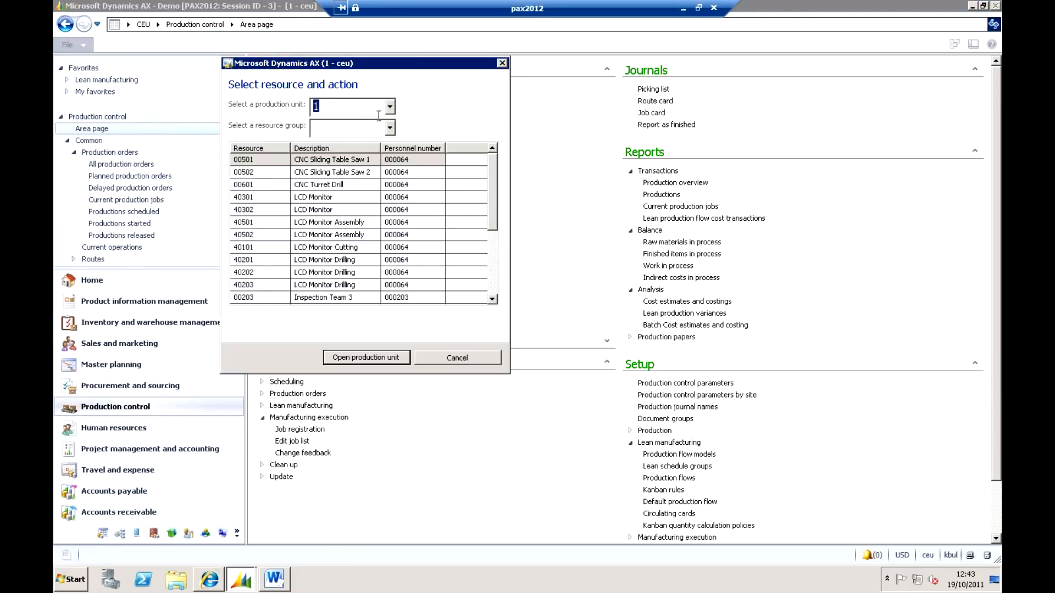
left_click(390, 128)
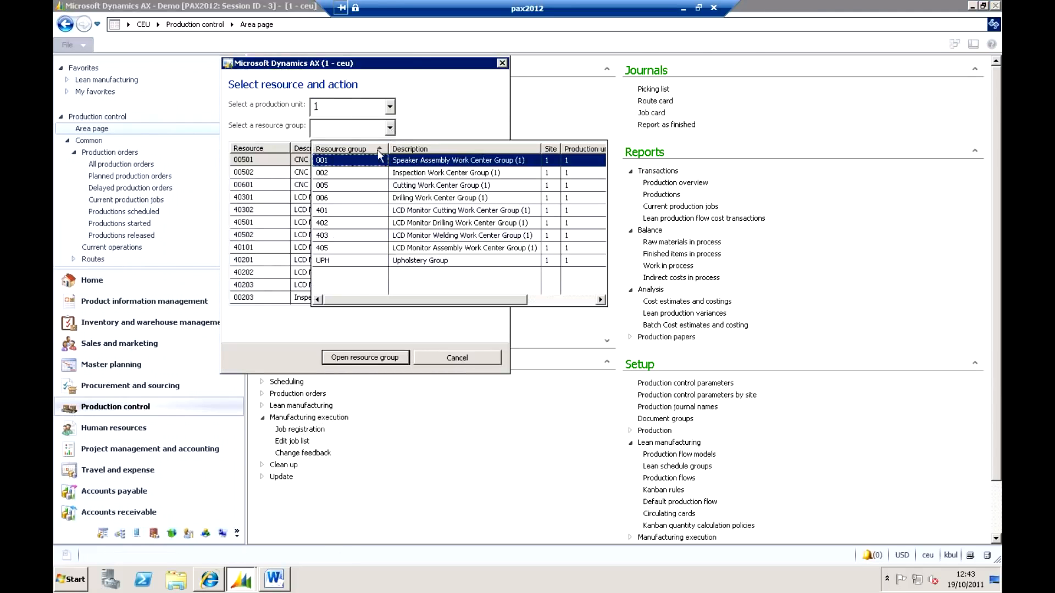
left_click(378, 160)
left_click(353, 363)
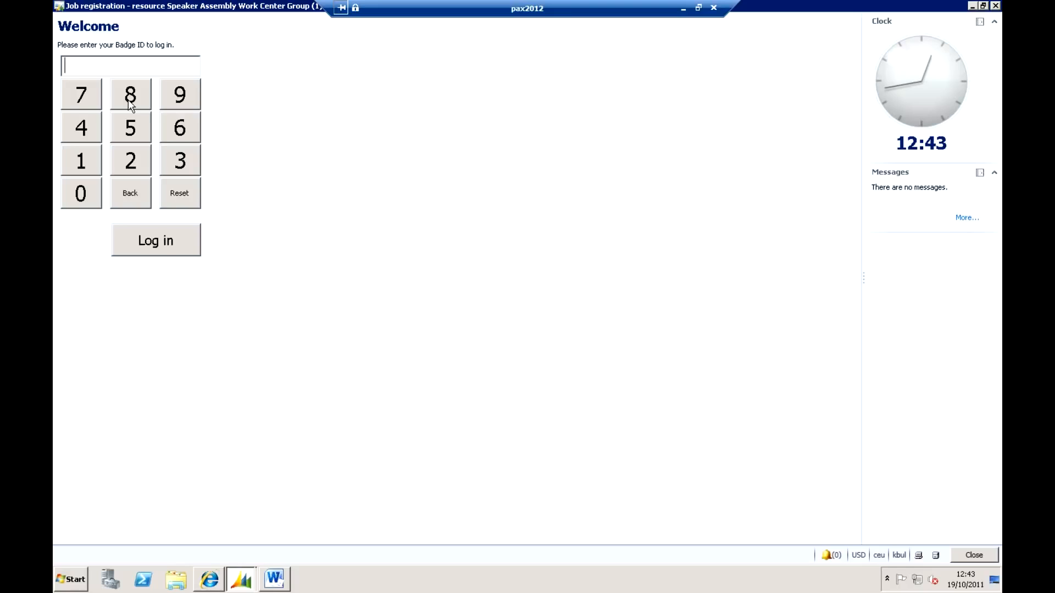
Log in to job registration with the worker's badge ID and display the production job list
type("0001")
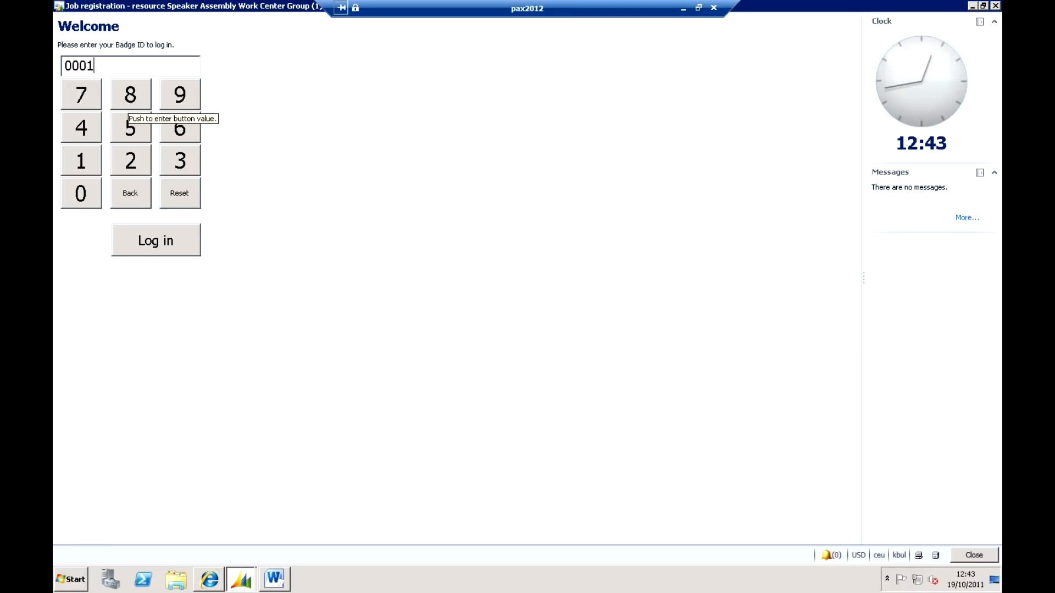
key("Return")
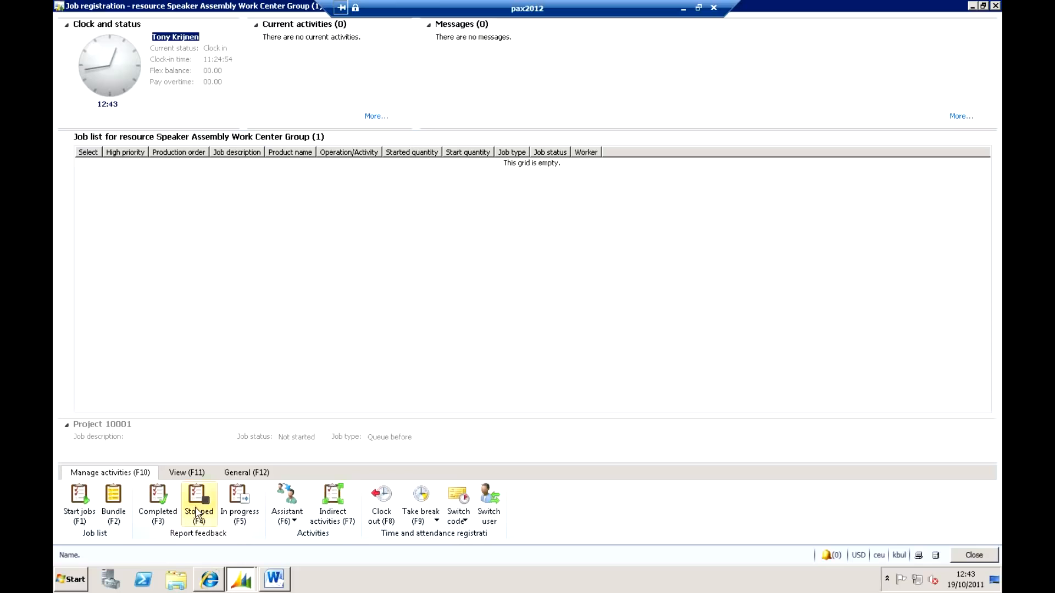
left_click(187, 473)
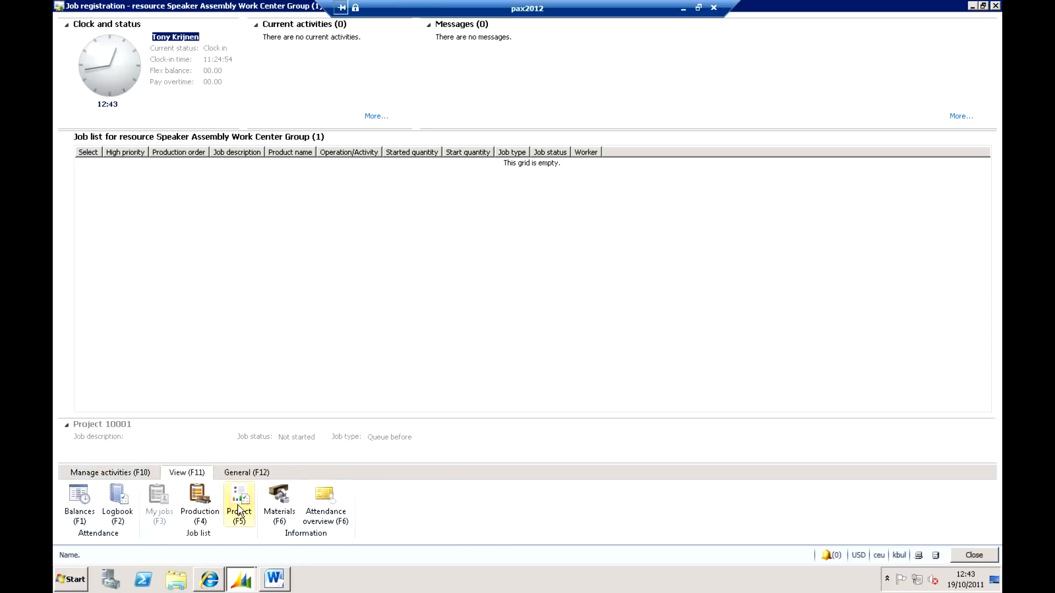
left_click(200, 501)
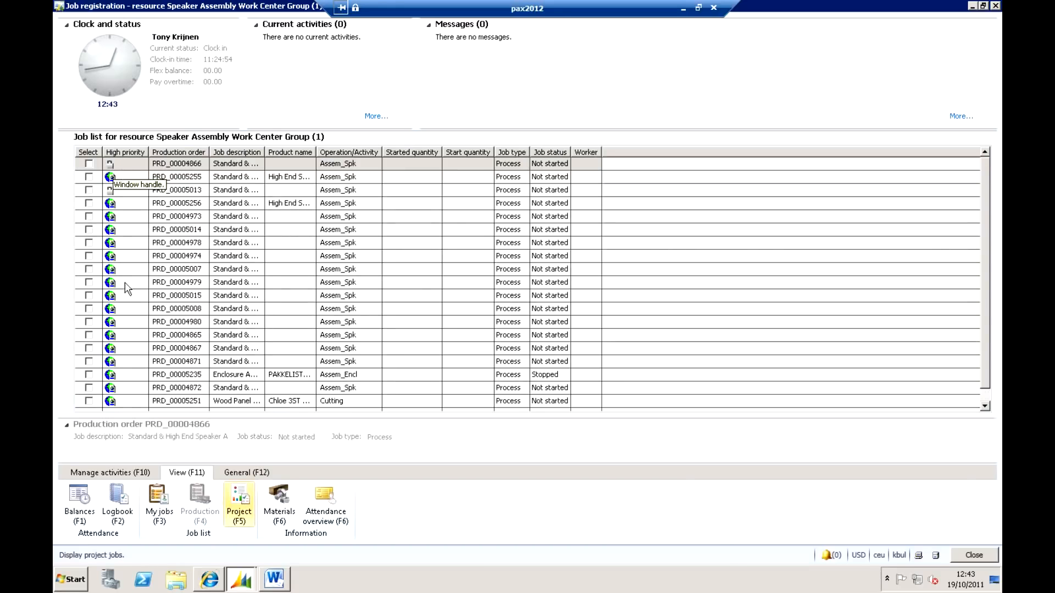
Display the indirect activities and look at the available switch codes for converting time without applying one
left_click(125, 474)
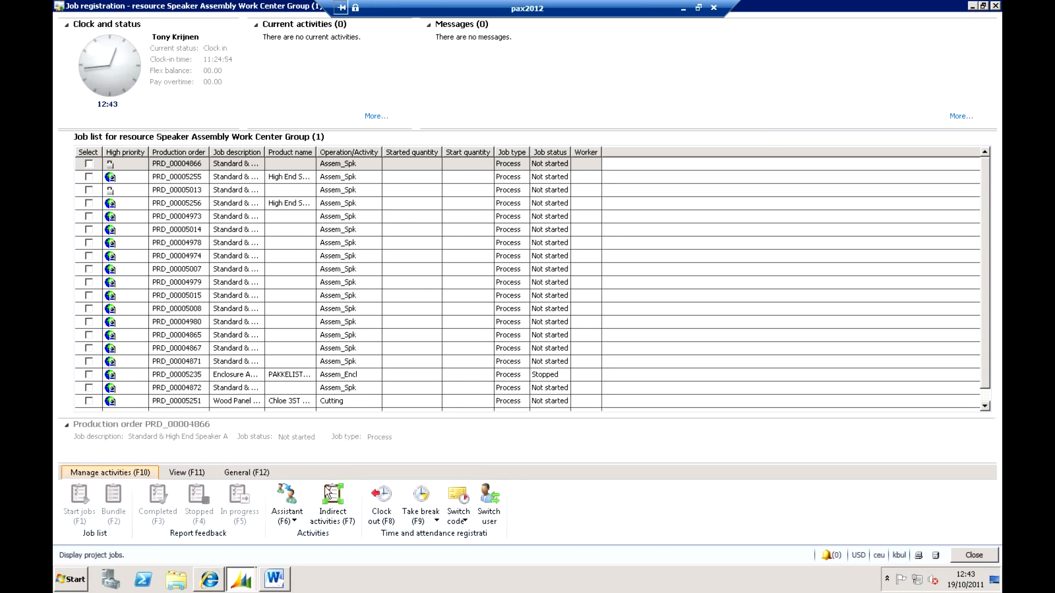
left_click(331, 513)
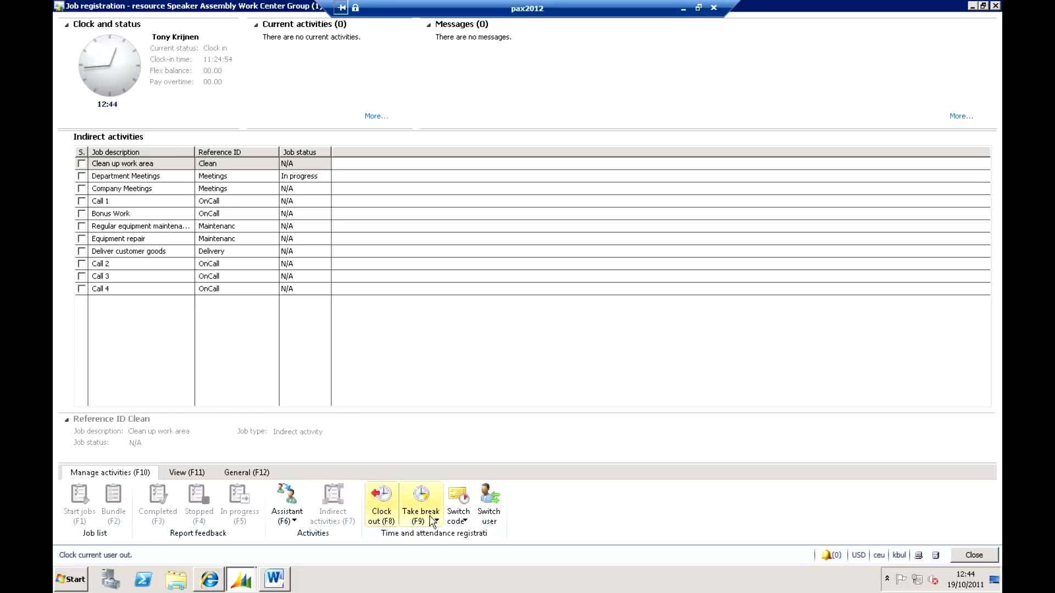
left_click(464, 521)
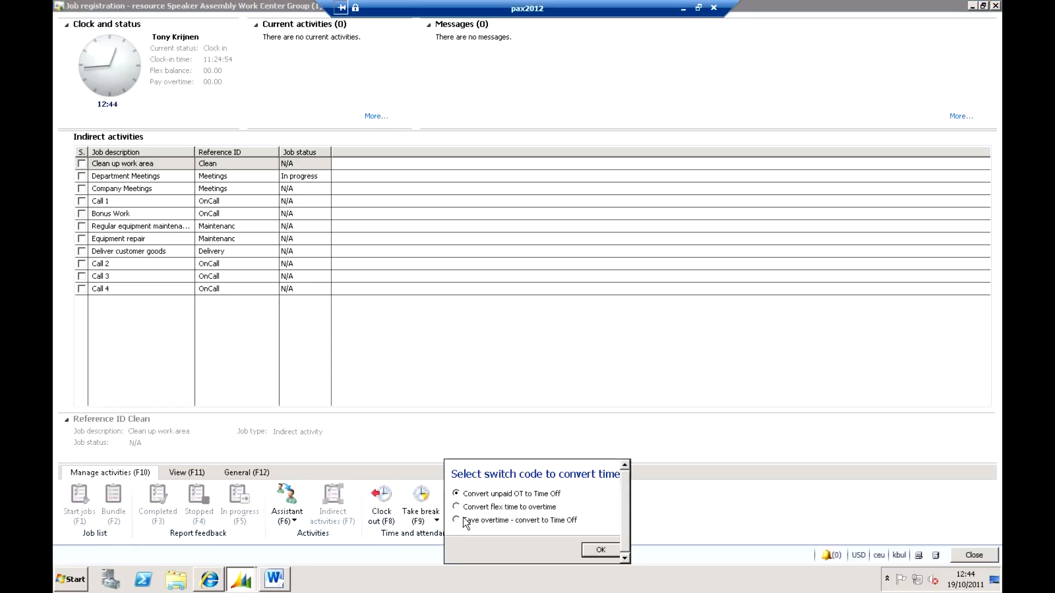
left_click(620, 444)
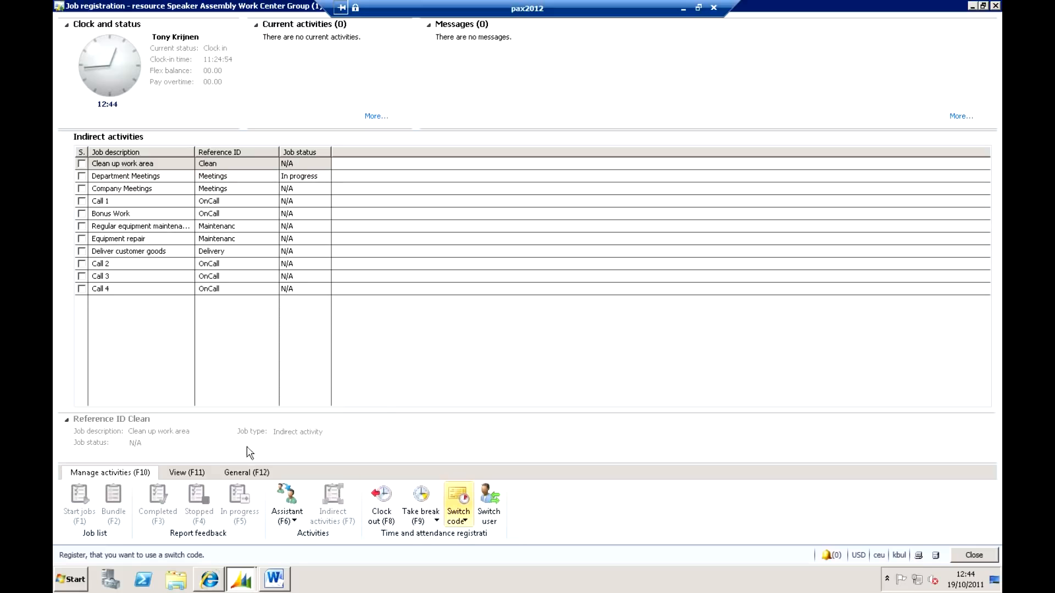
Open the attendance overview to check the workers' clock-in status
left_click(183, 474)
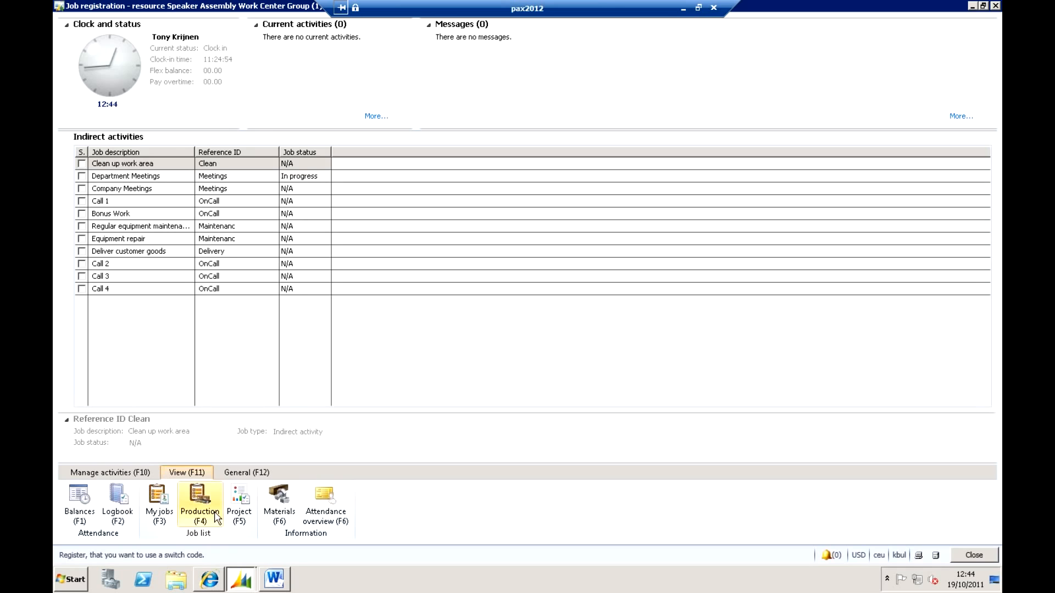
left_click(311, 512)
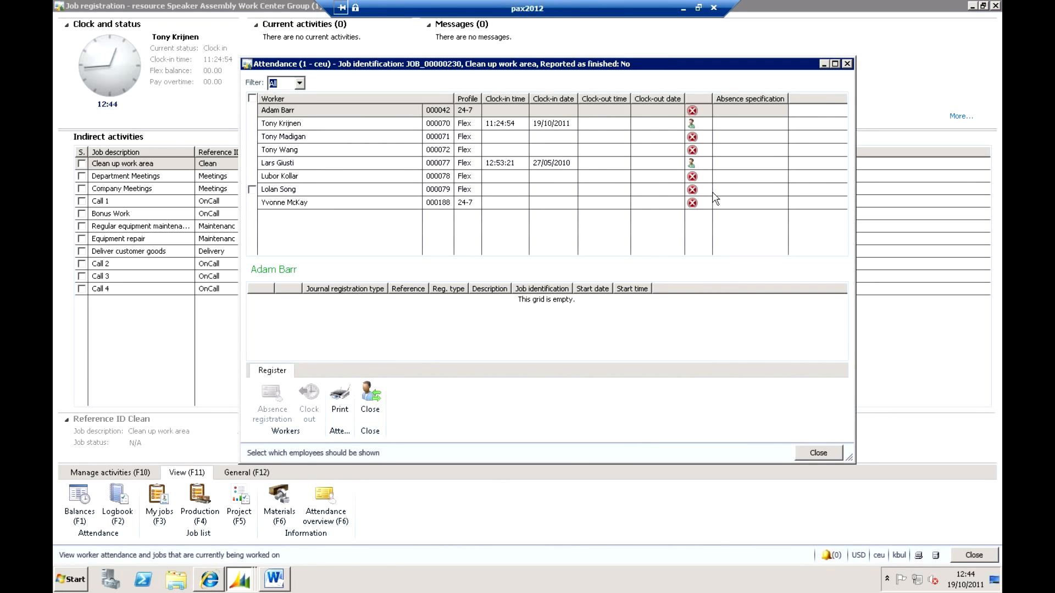
Close the attendance overview and minimize job registration to return to the Production control area page
left_click(827, 456)
left_click(146, 473)
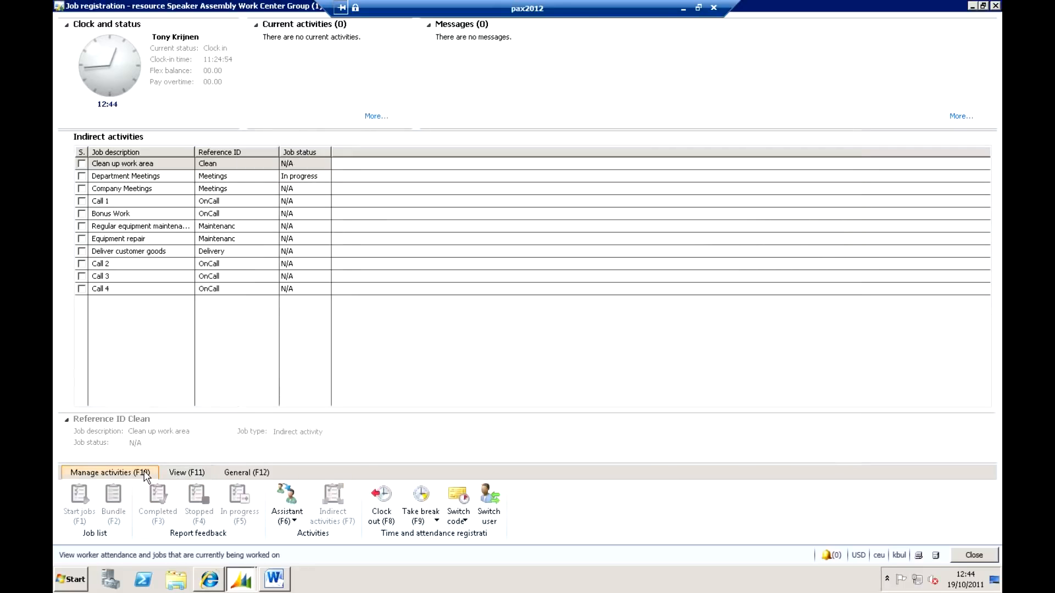
left_click(246, 473)
left_click(108, 475)
left_click(971, 6)
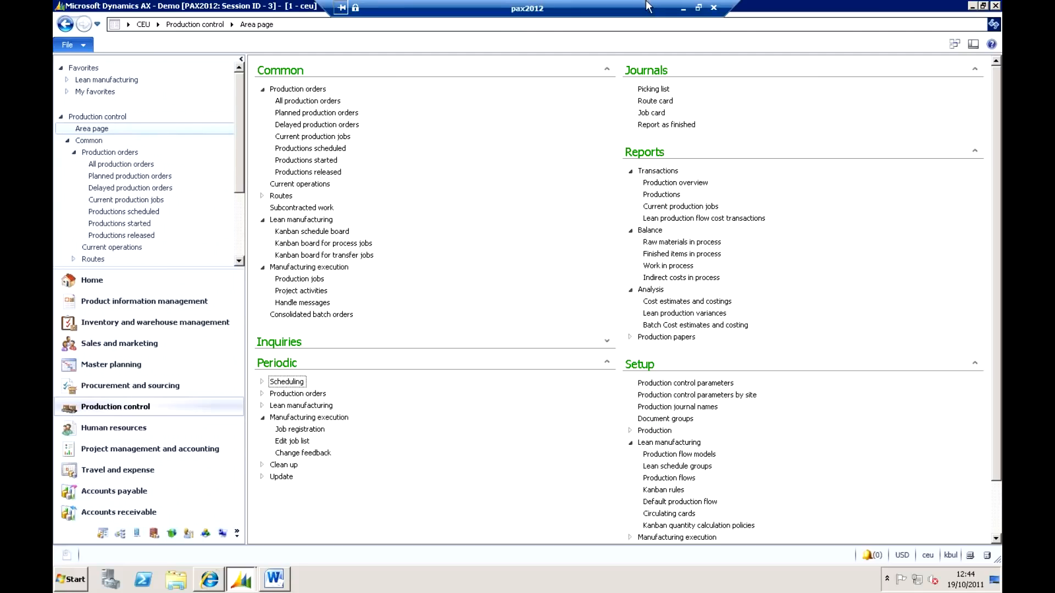
Leave the full-screen remote sessions, switch to the PowerPoint presentation and start the slide show at the Quality Management slide
left_click(700, 6)
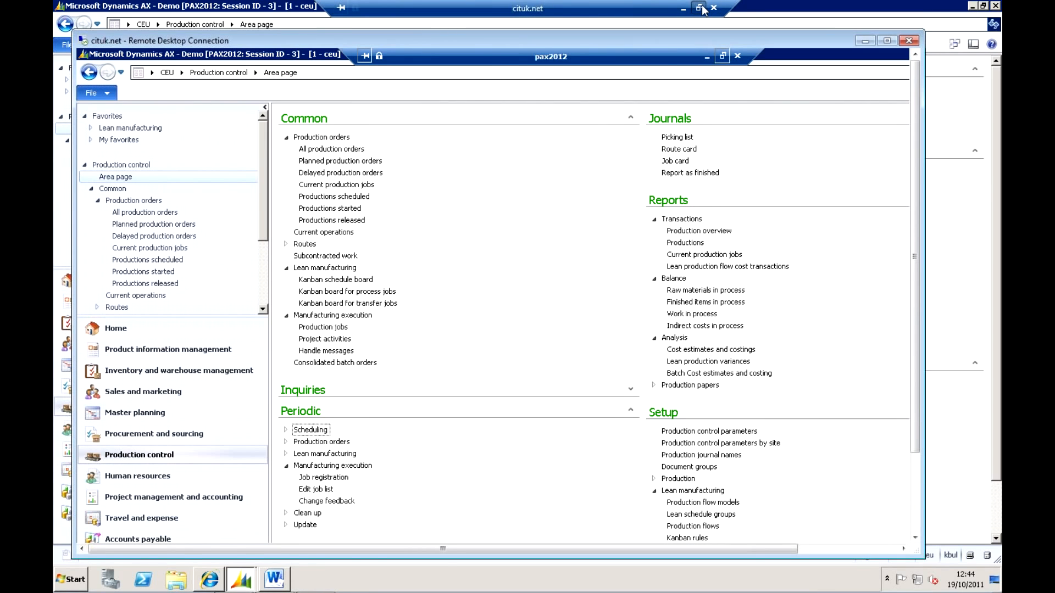
left_click(702, 8)
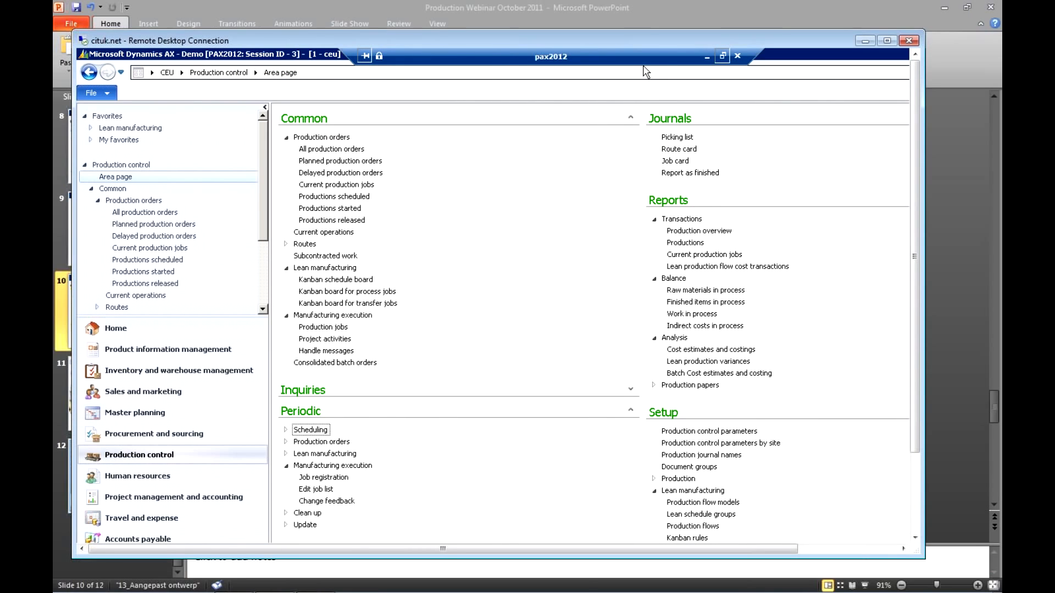
left_click(380, 572)
key("Page_Down")
left_click(865, 586)
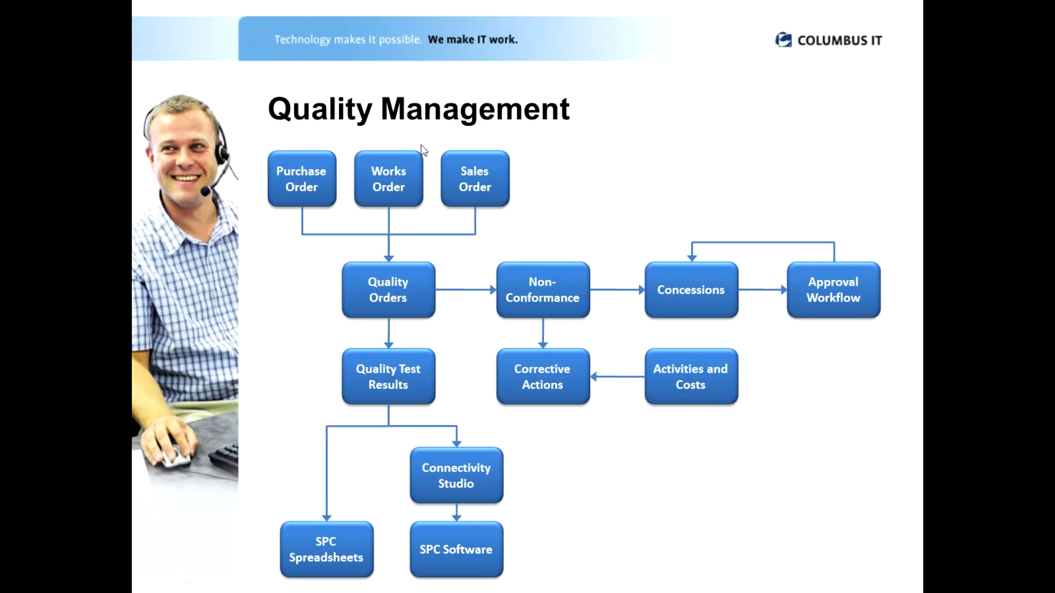
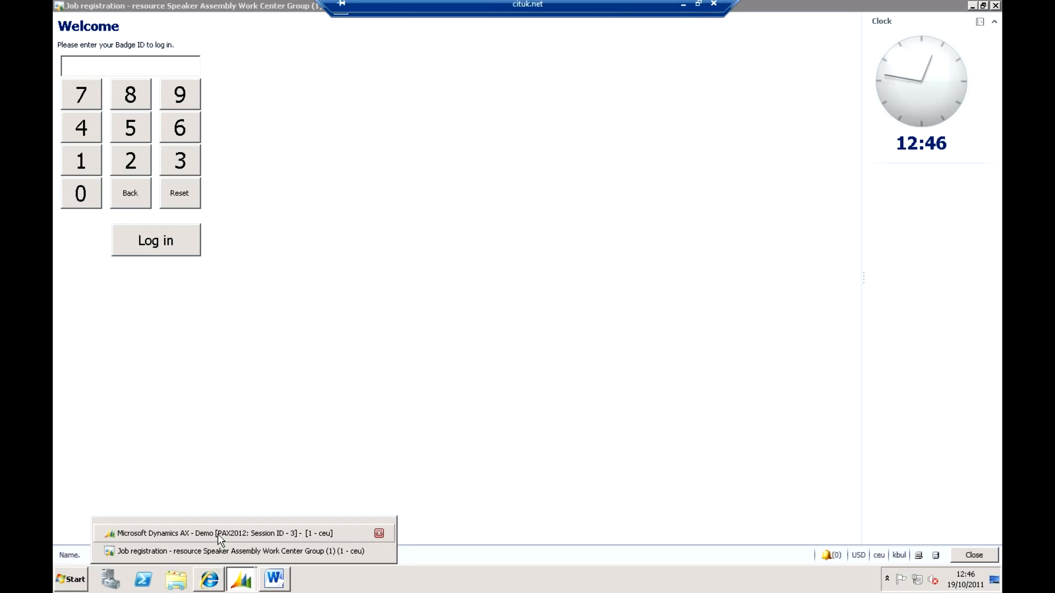
Switch back to Microsoft Dynamics AX and open the periodic quality orders of Inventory and warehouse management
left_click(219, 534)
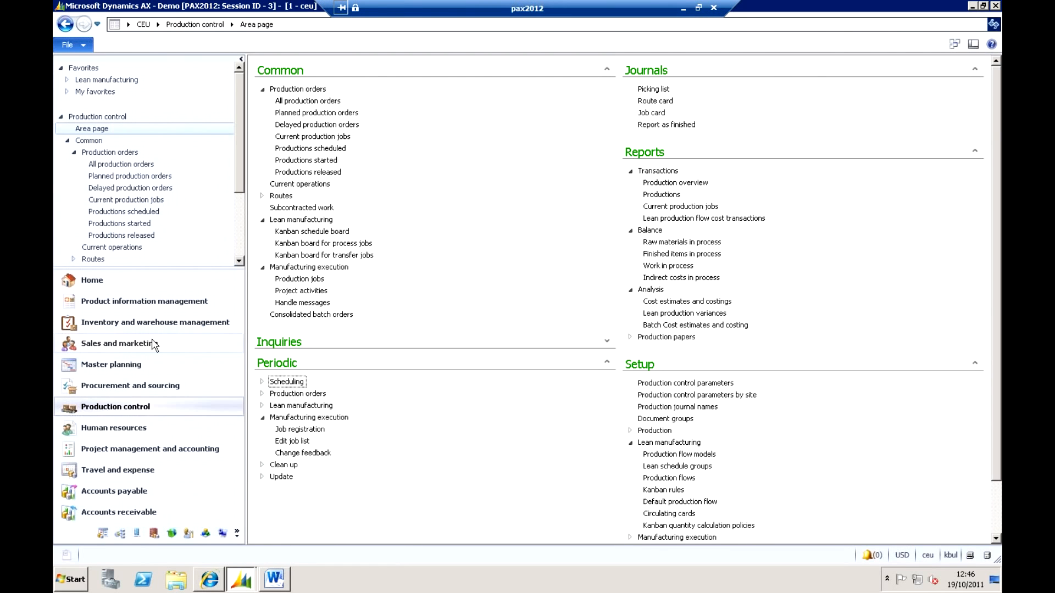
left_click(169, 330)
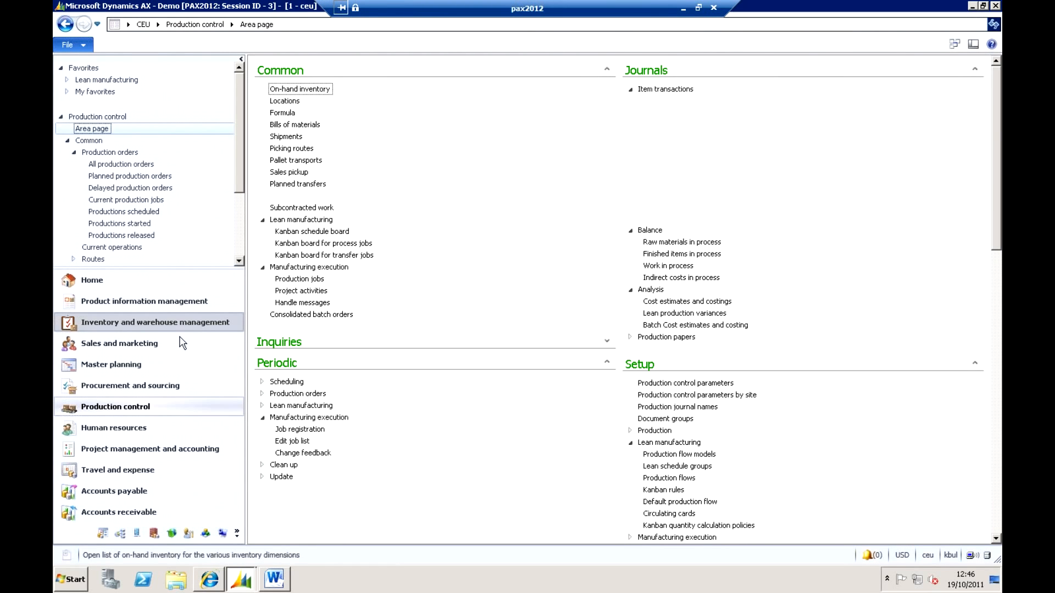
scroll(776, 320, "down", 6)
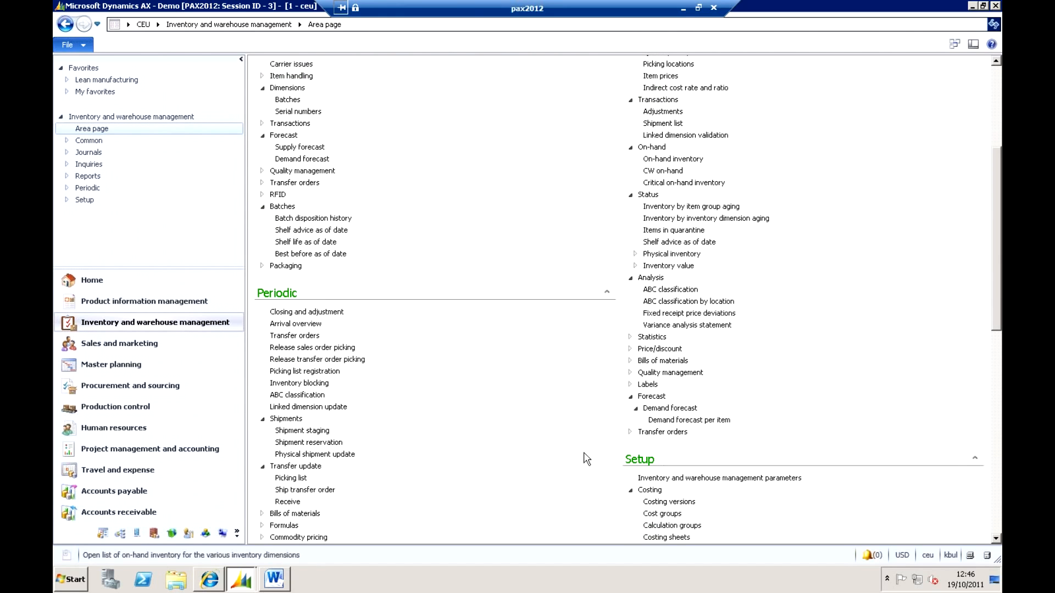
scroll(574, 458, "down", 3)
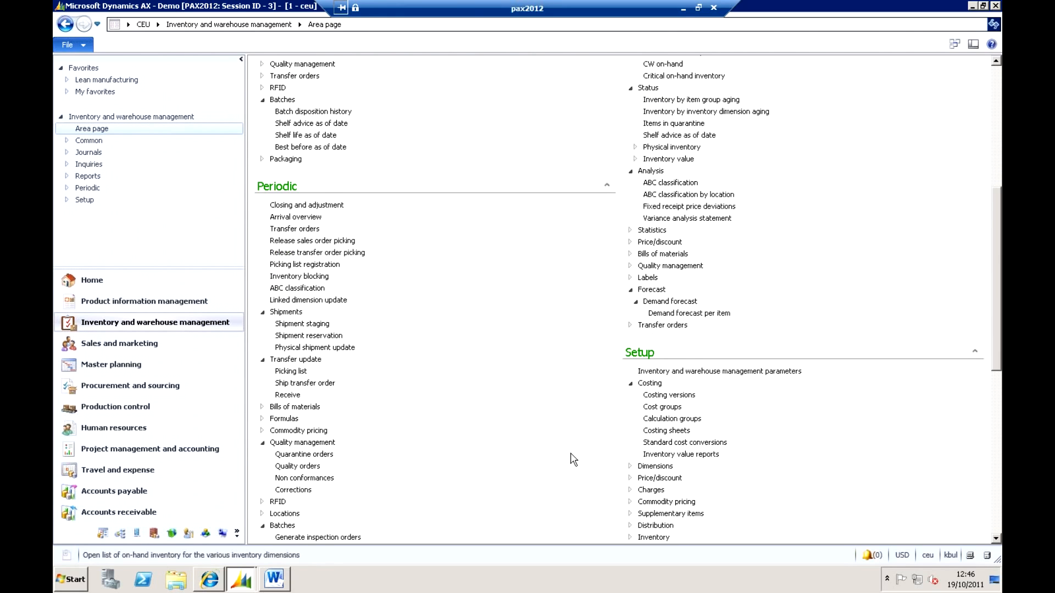
scroll(573, 459, "down", 1)
left_click(298, 431)
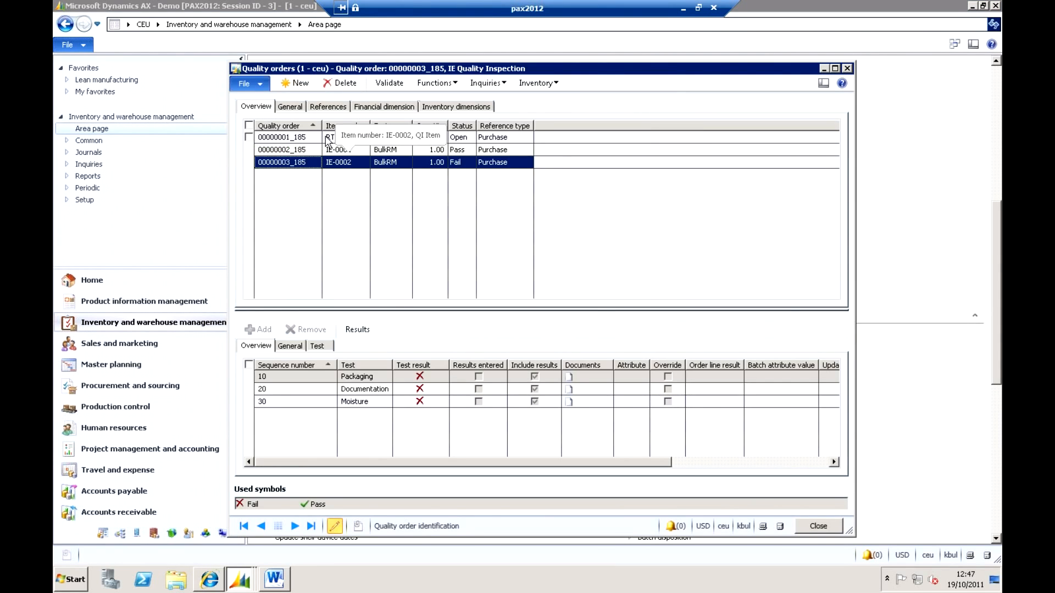
Review the packaging, documentation and moisture test results of the open quality order for item RTS064, and close the quality orders
left_click(330, 138)
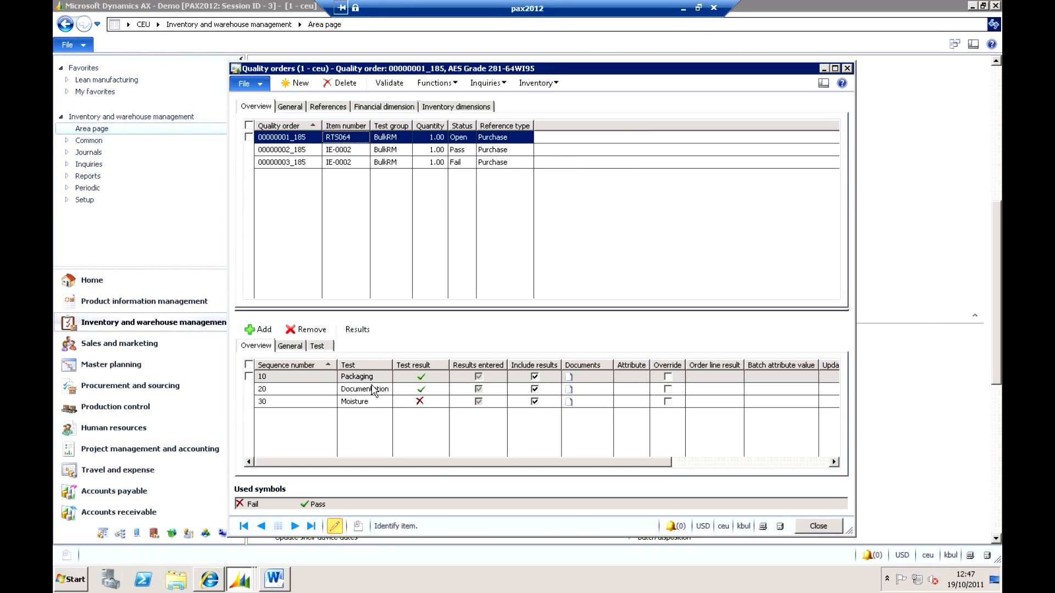
left_click(340, 402)
left_click(820, 527)
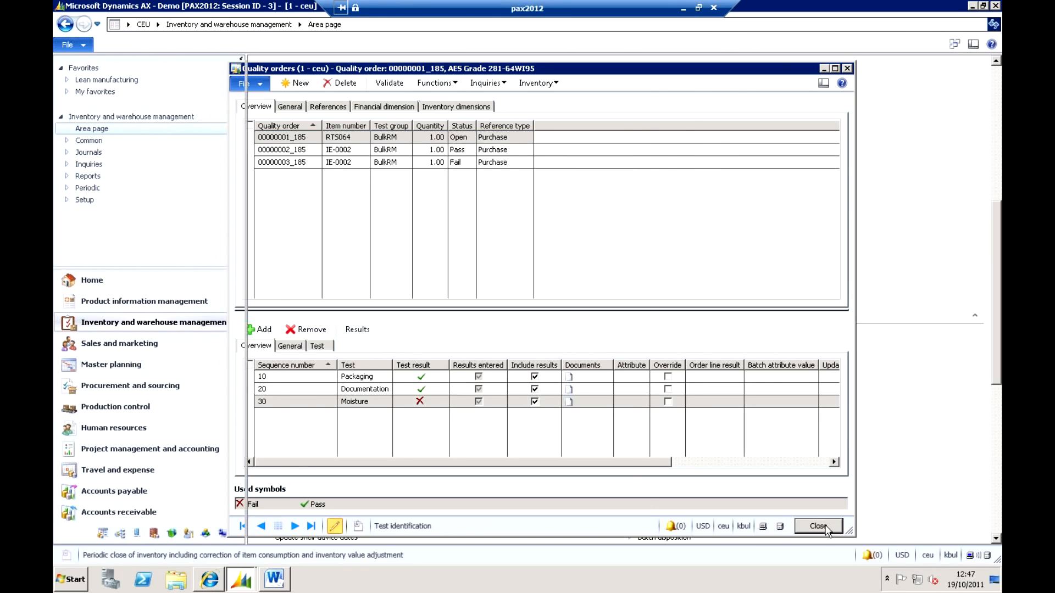
Open the non conformances, review the production record's general details and available print reports, and close the form
left_click(321, 443)
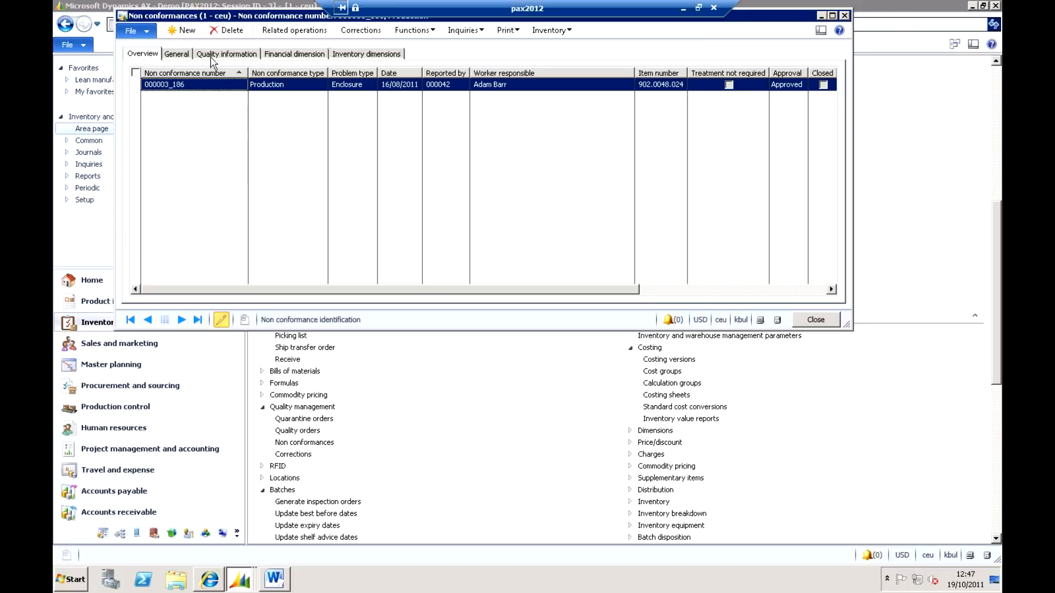
left_click(182, 55)
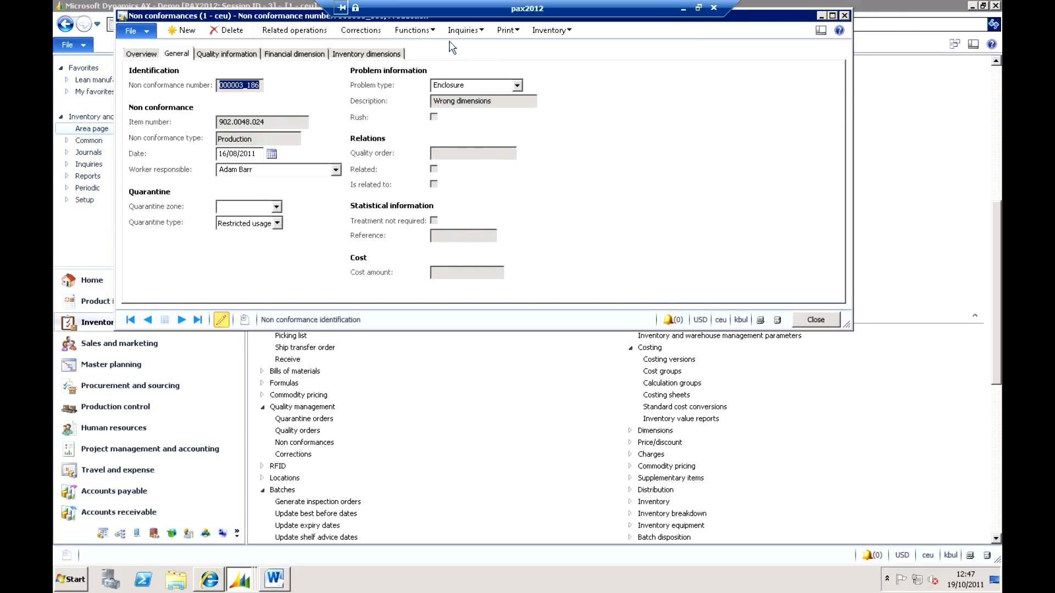
left_click(507, 30)
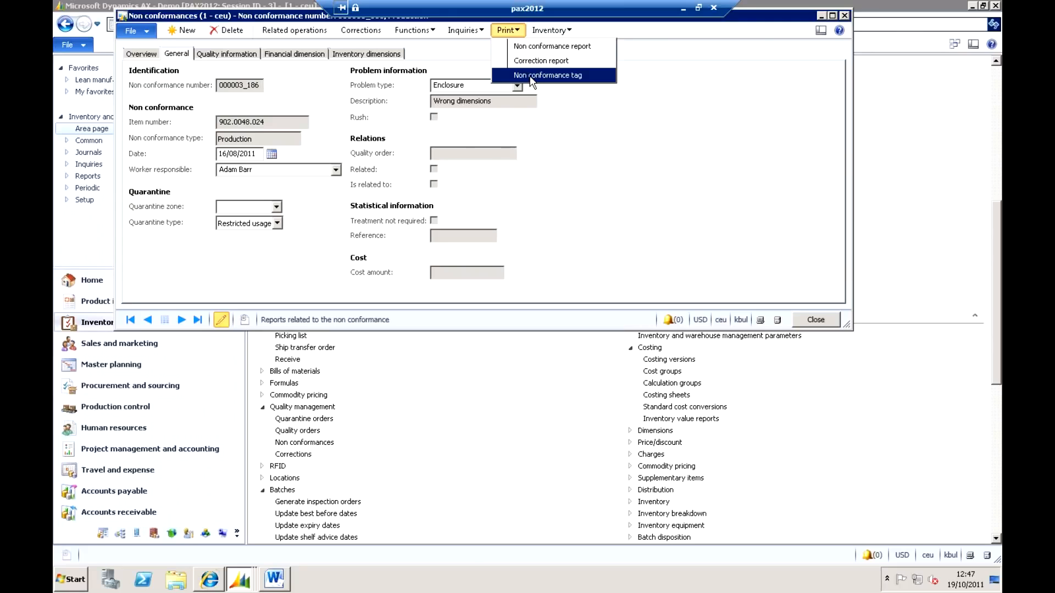
left_click(801, 325)
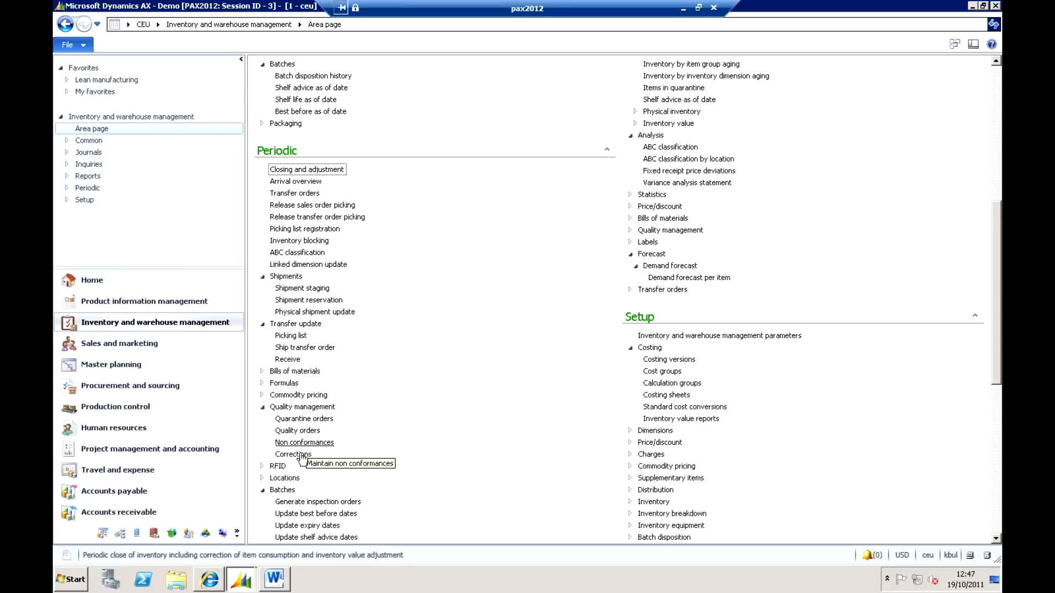
Open the quality management corrections, review the machine adjustment correction's worker and general details, and close the form
left_click(300, 455)
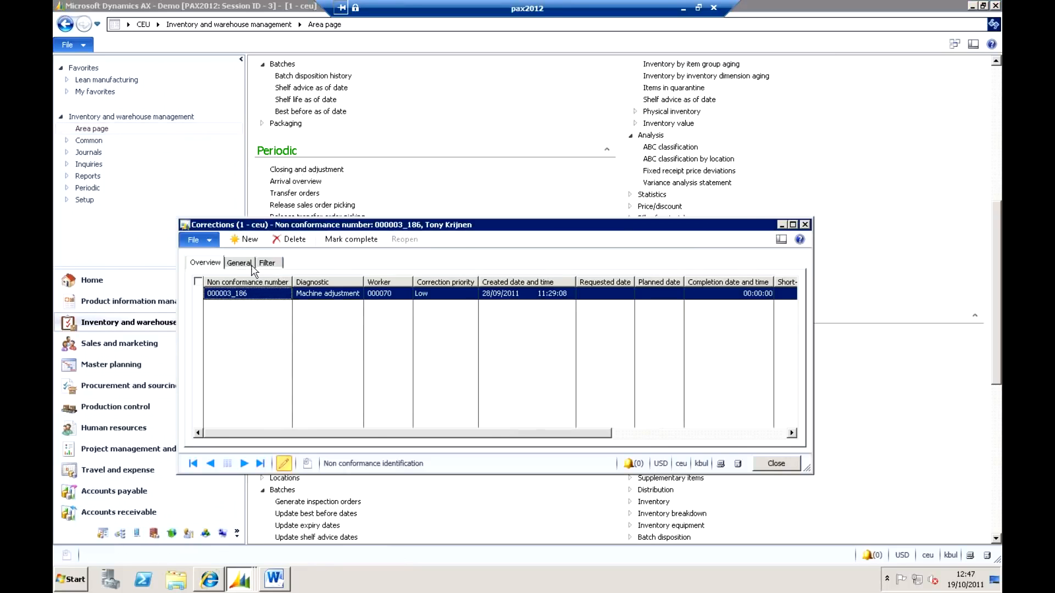
left_click(352, 294)
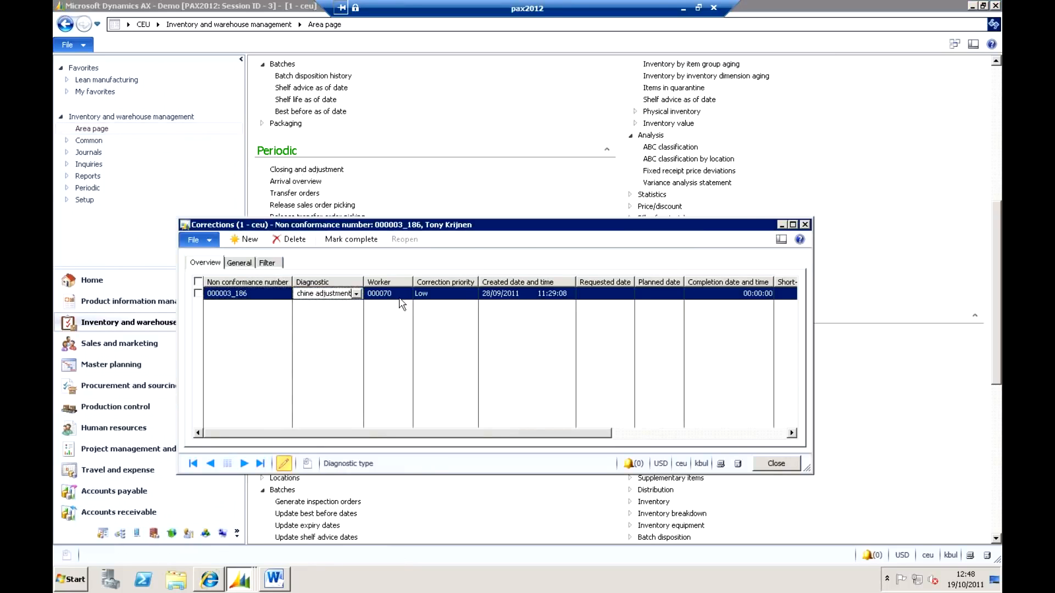
left_click(399, 298)
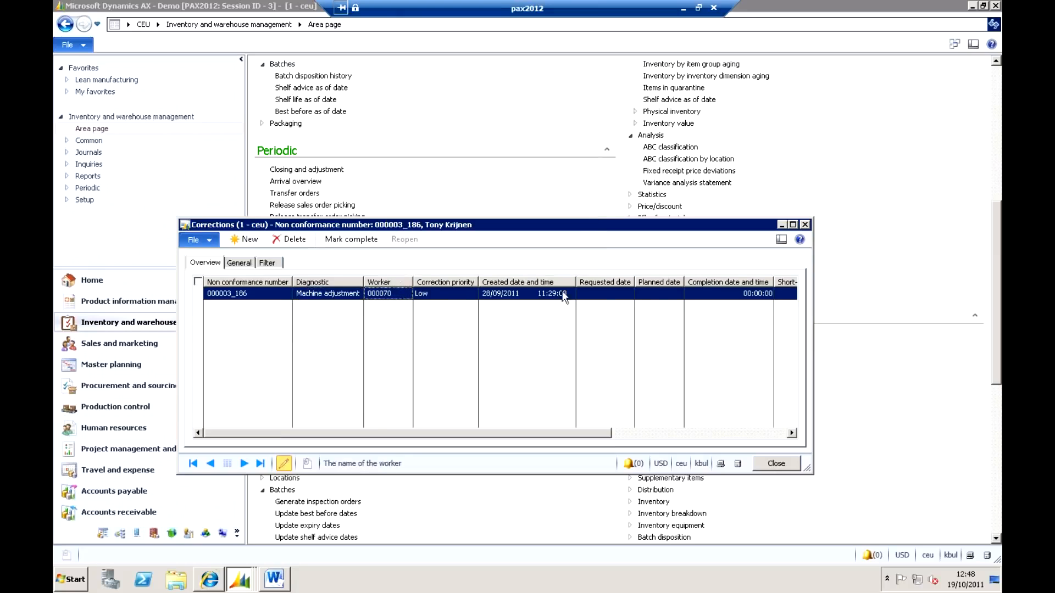
left_click(240, 264)
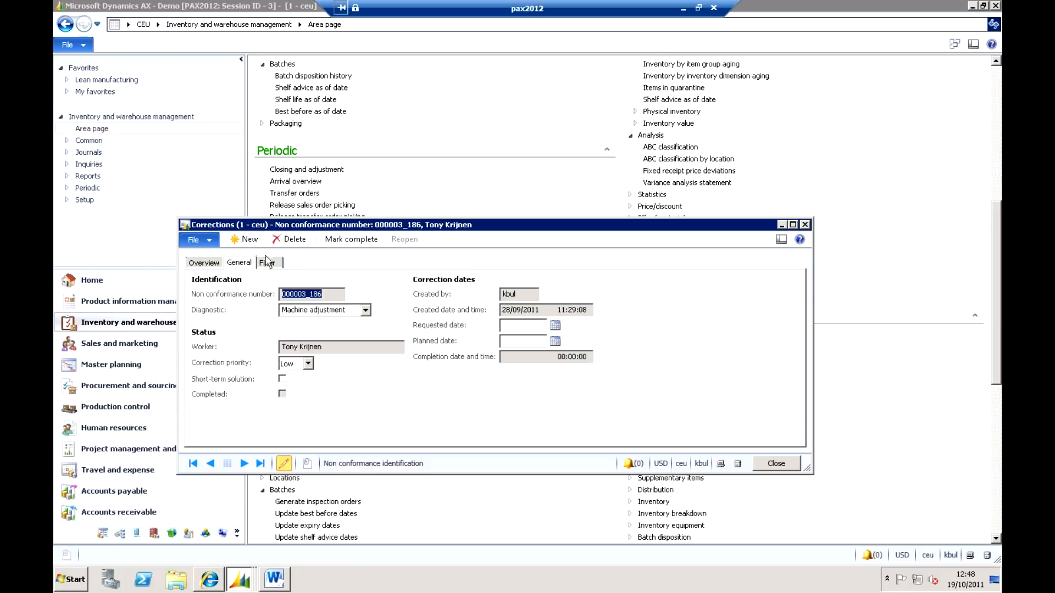
left_click(763, 466)
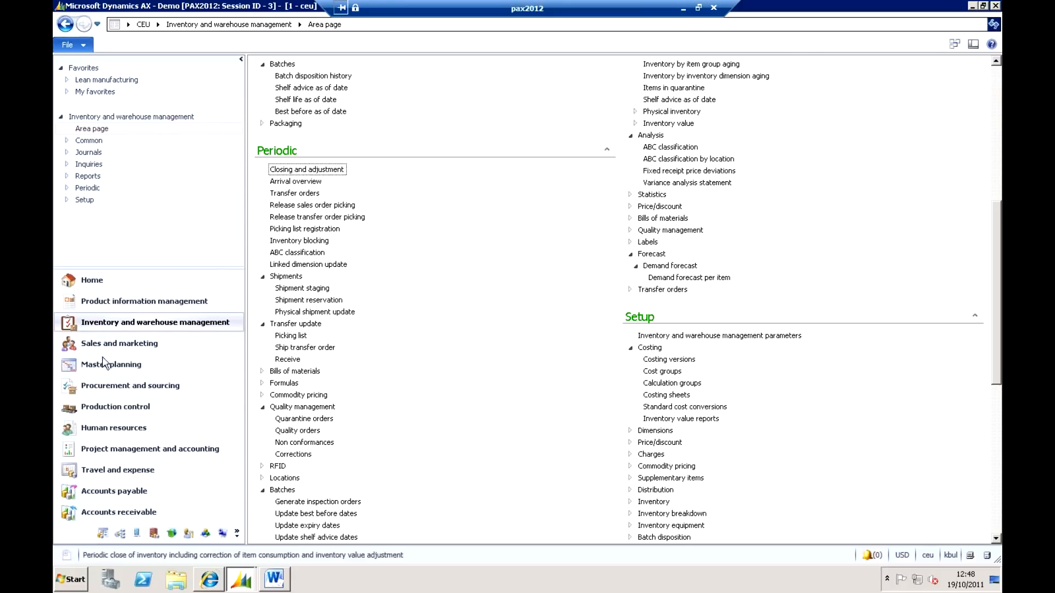
Open the lean manufacturing kanban schedule board from Production control and maximize its window
left_click(167, 326)
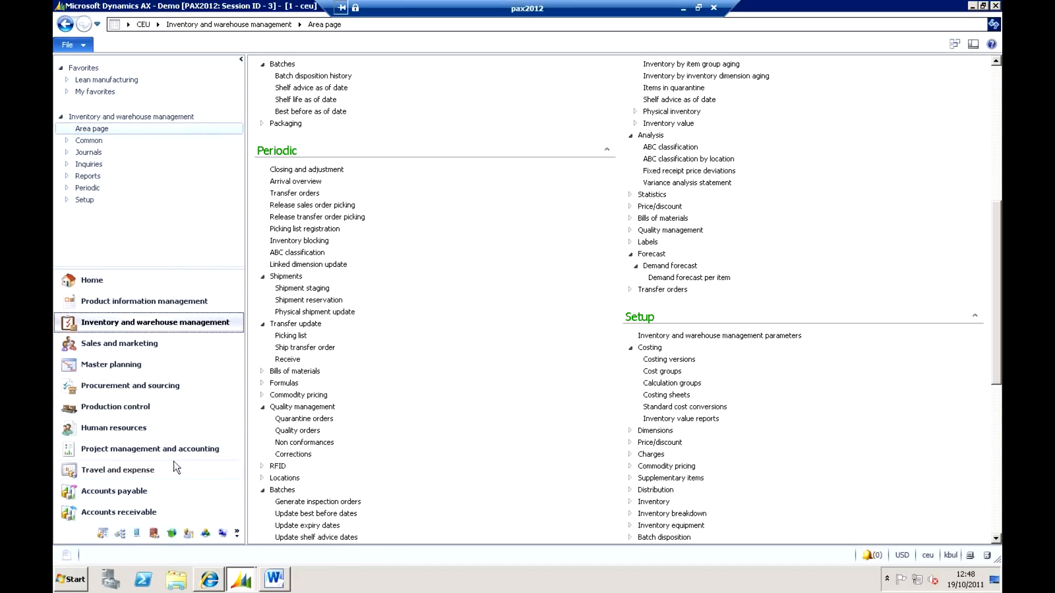
left_click(150, 404)
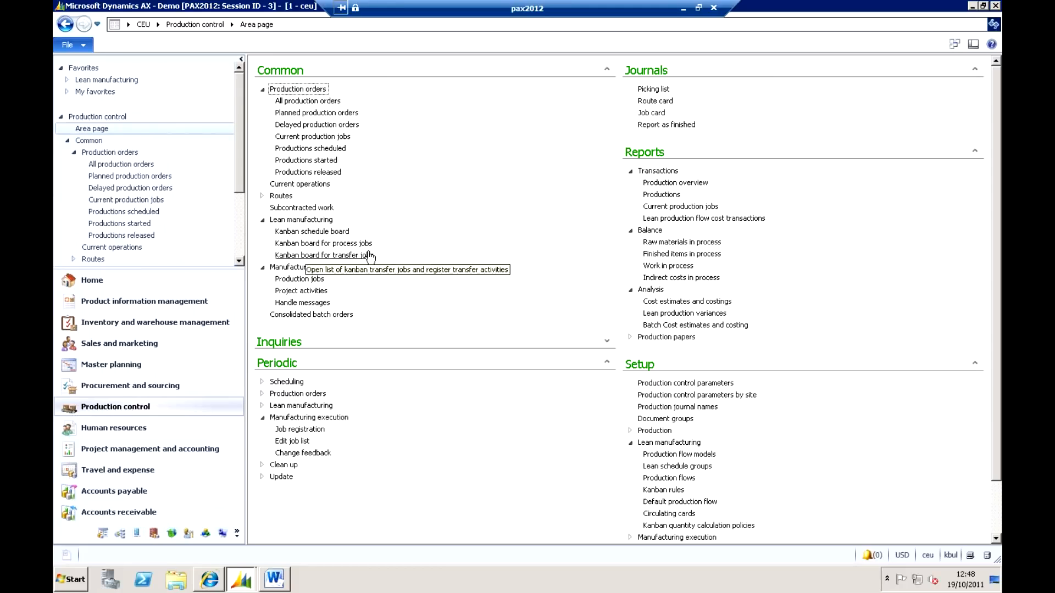
left_click(312, 231)
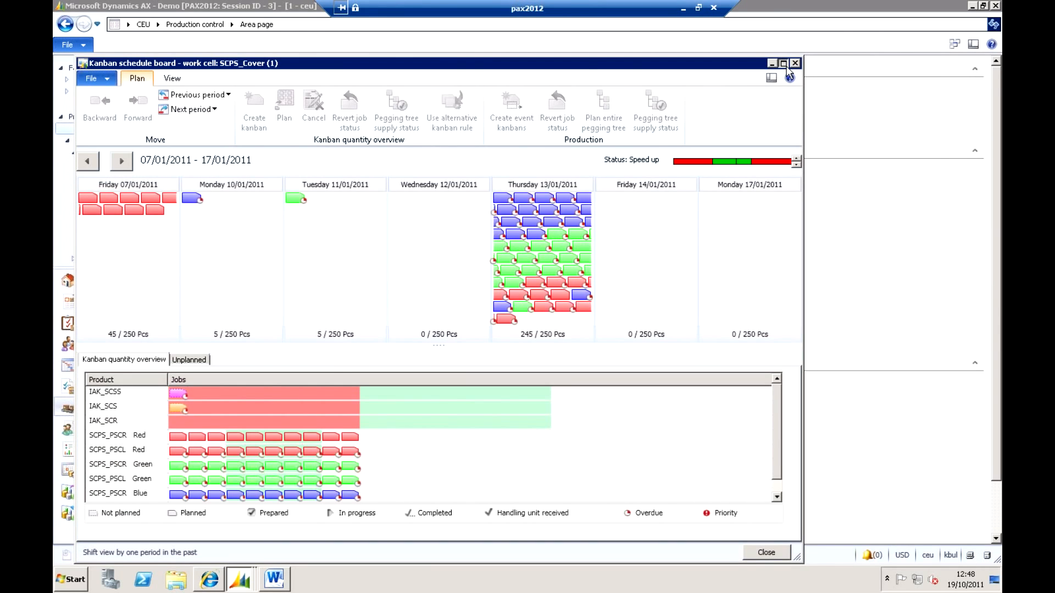
left_click(784, 64)
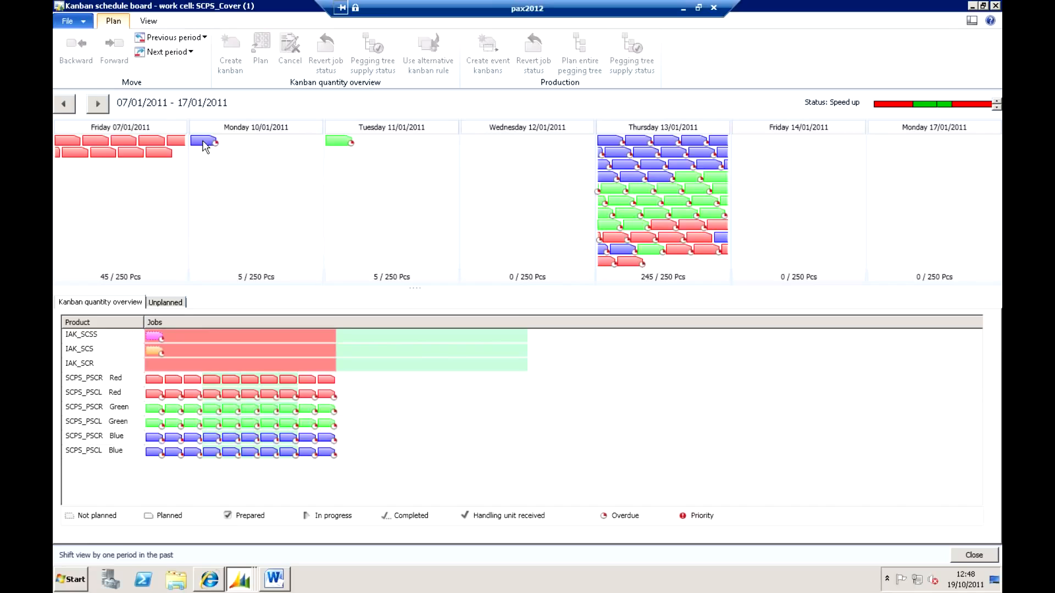
Move a red kanban job from Thursday 13/01/2011 to Tuesday 11/01/2011 and back to Thursday
left_click_drag(635, 264, 376, 172)
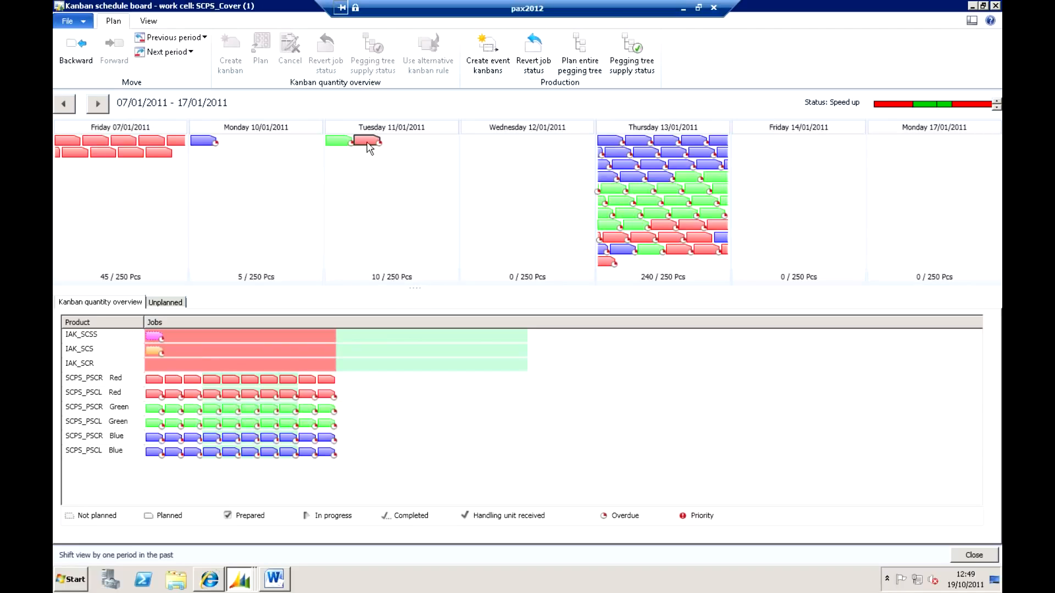
left_click_drag(466, 195, 683, 259)
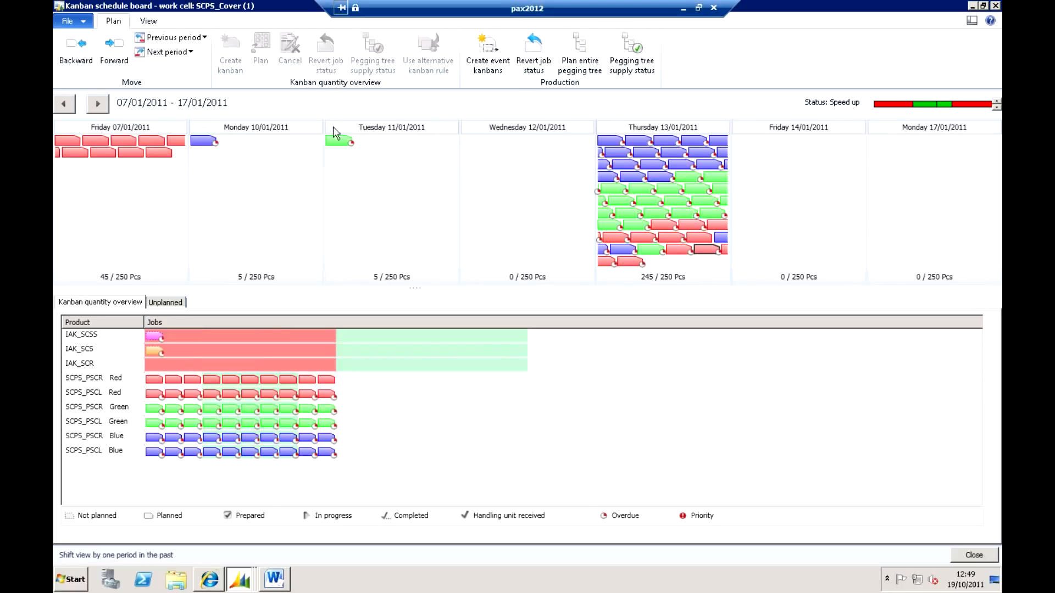
Reschedule the green kanban job of Tuesday 11/01/2011 and the blue one of Monday 10/01/2011 to Thursday 13/01/2011
left_click_drag(339, 140, 662, 263)
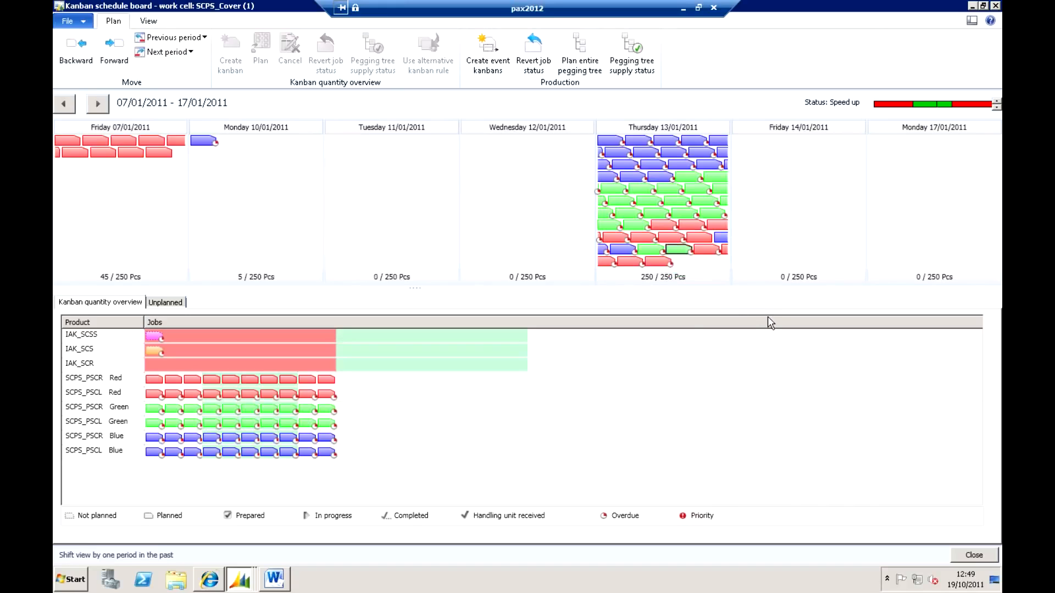
left_click_drag(202, 143, 706, 275)
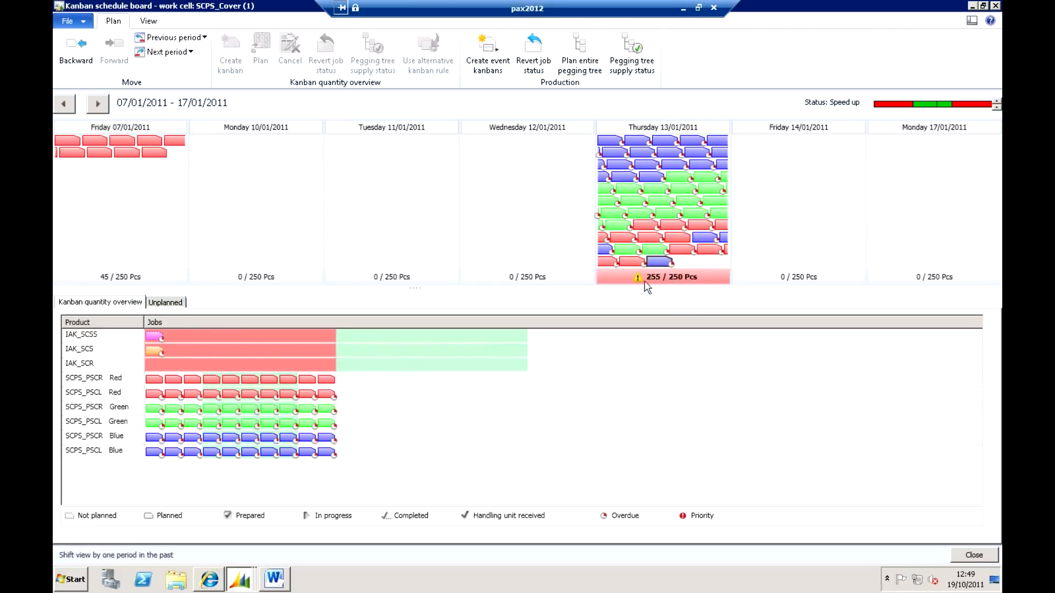